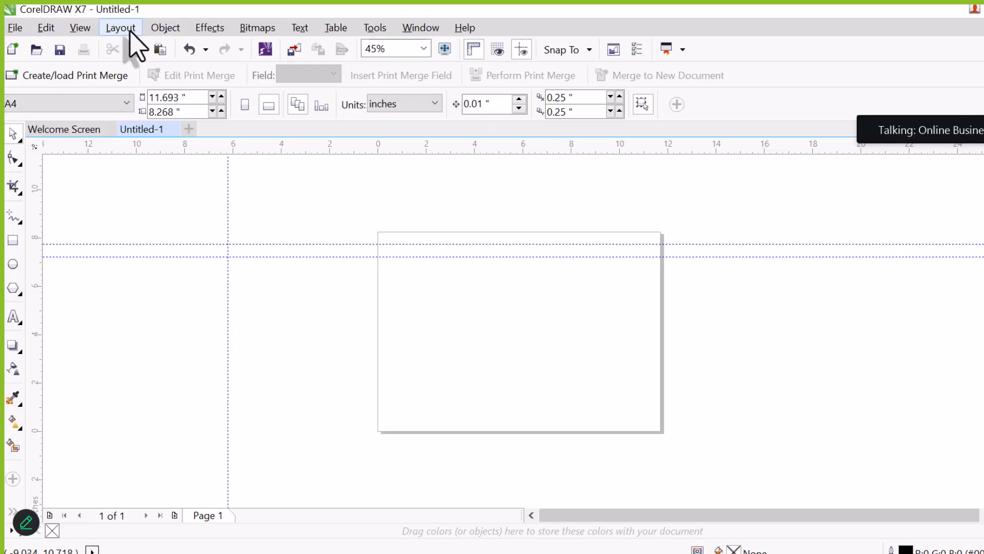
# Add three blank pages after Page 1 in the untitled document.
pyautogui.click(128, 29)
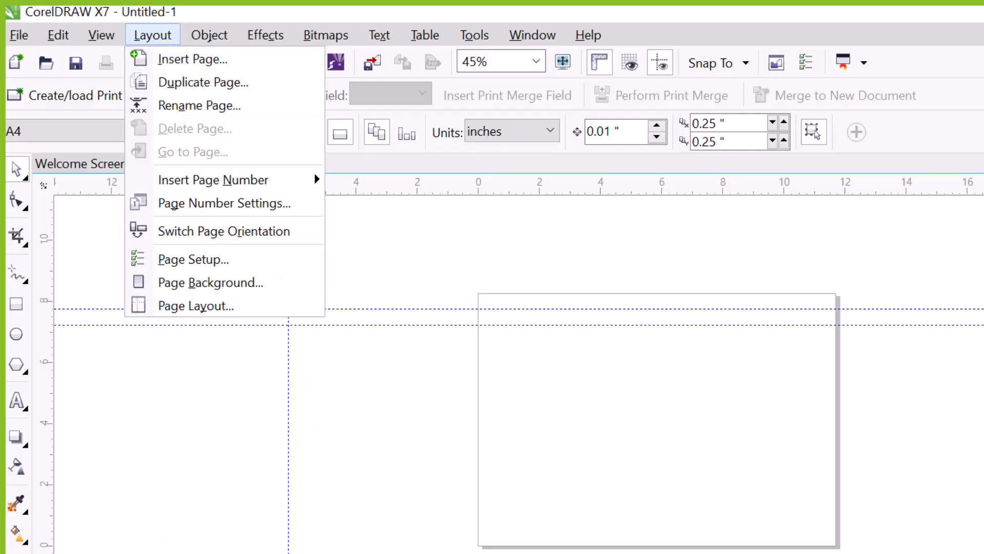
pyautogui.click(303, 551)
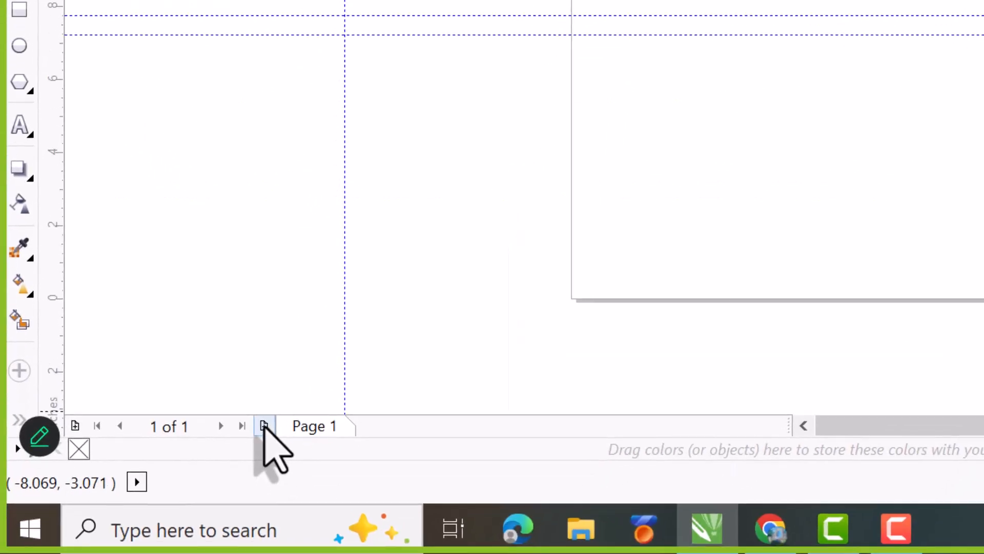
pyautogui.click(264, 426)
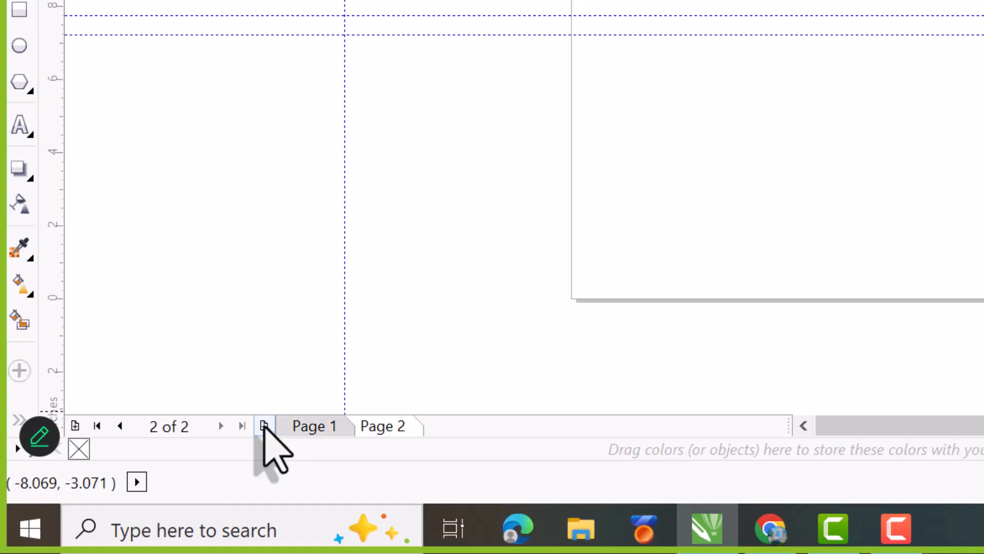
pyautogui.click(264, 426)
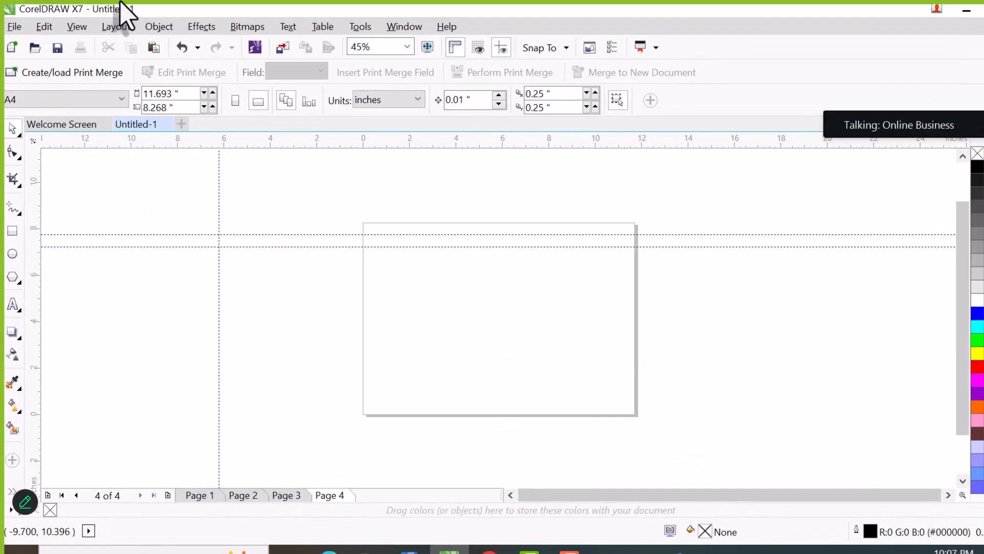
# Insert 10 A4 landscape pages after page 4.
pyautogui.click(115, 27)
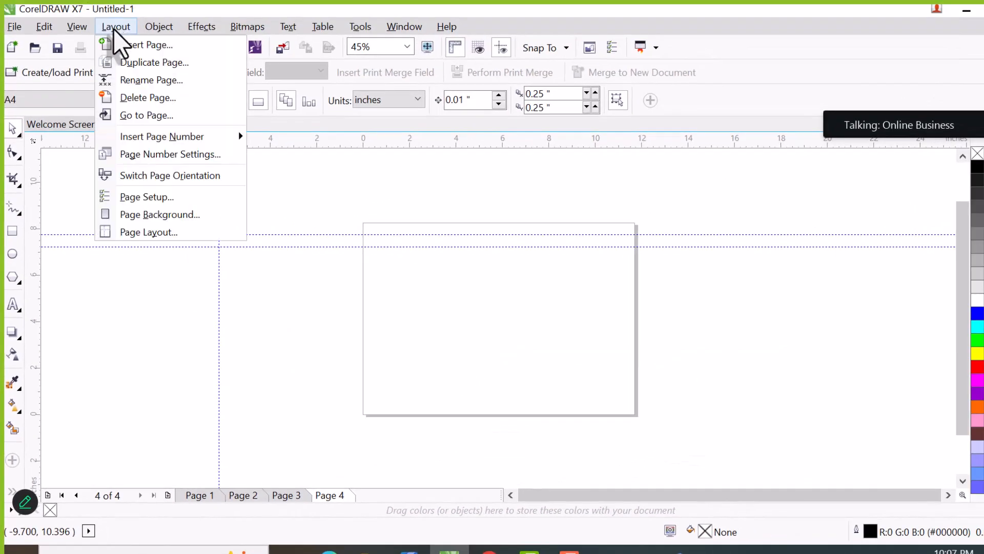
pyautogui.click(145, 47)
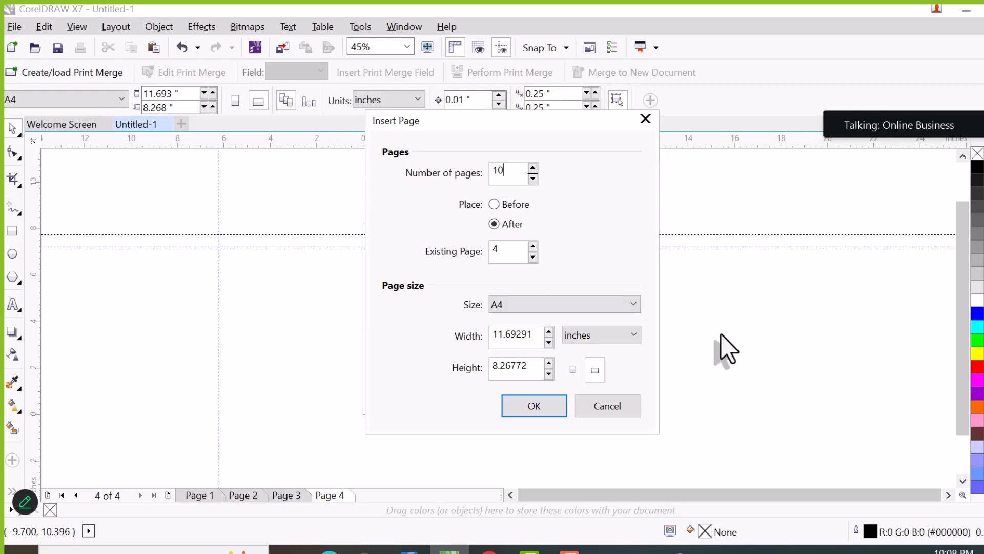
pyautogui.click(534, 406)
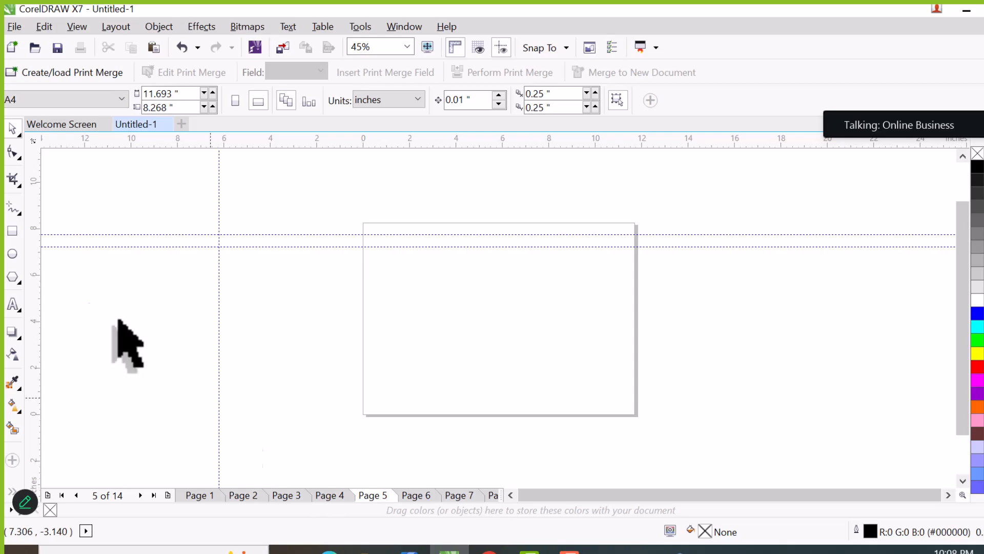
# Duplicate Page 5 after the selected page, copying its layers only.
pyautogui.click(115, 28)
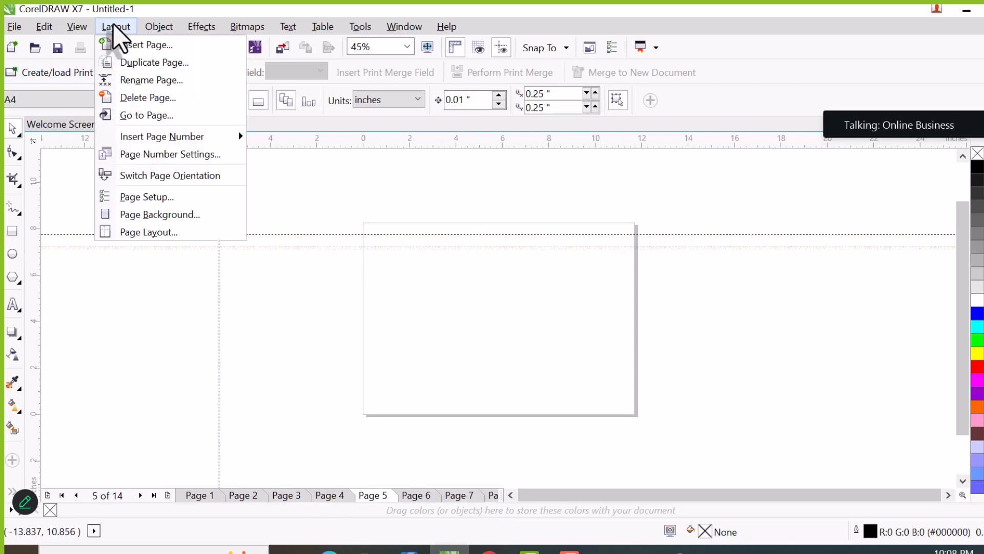
pyautogui.click(140, 63)
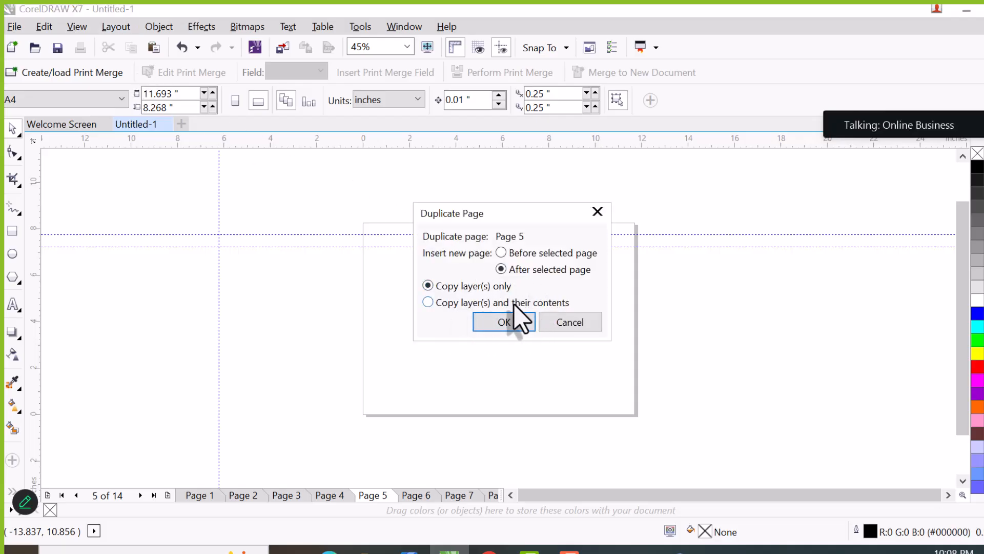
pyautogui.click(517, 328)
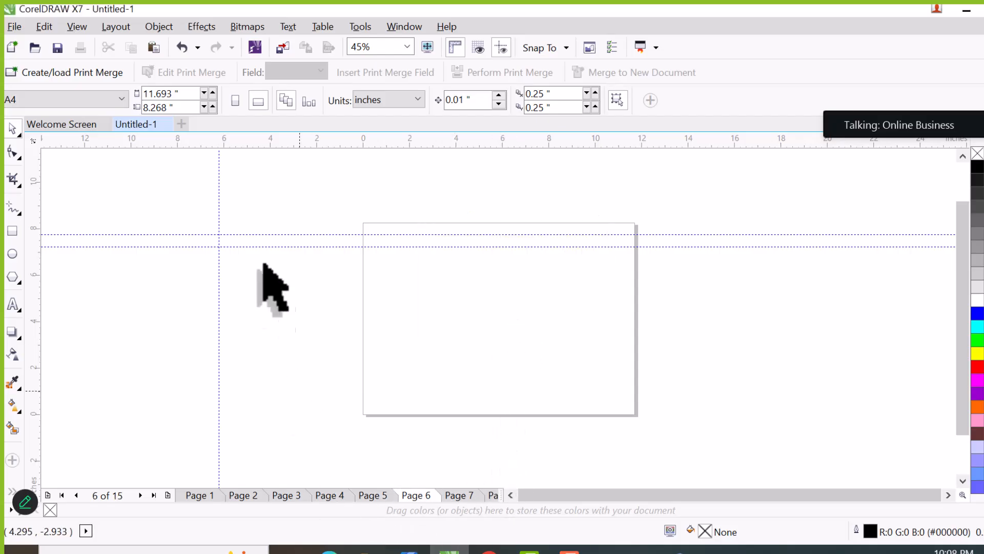
# Rename page 6 as "CLass 01".
pyautogui.click(111, 28)
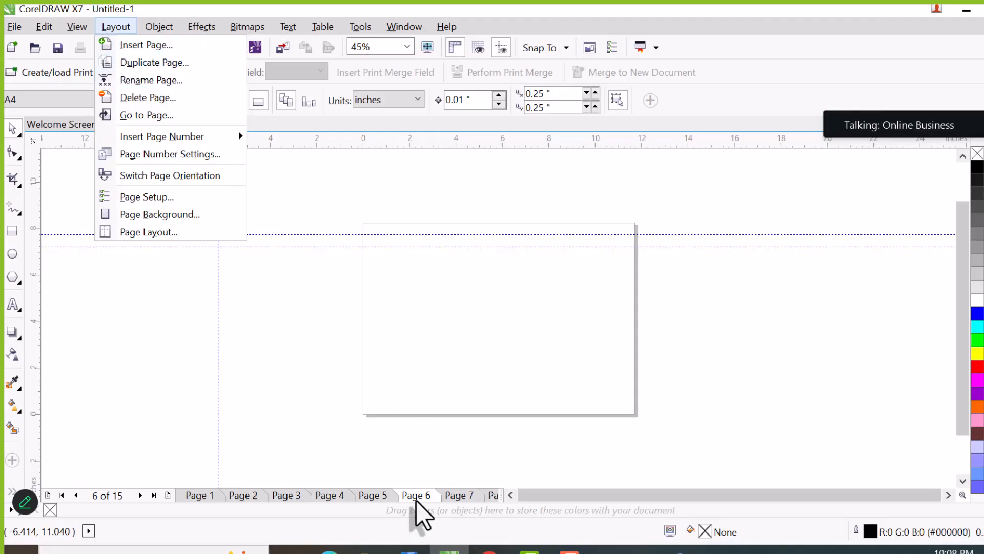
pyautogui.click(152, 81)
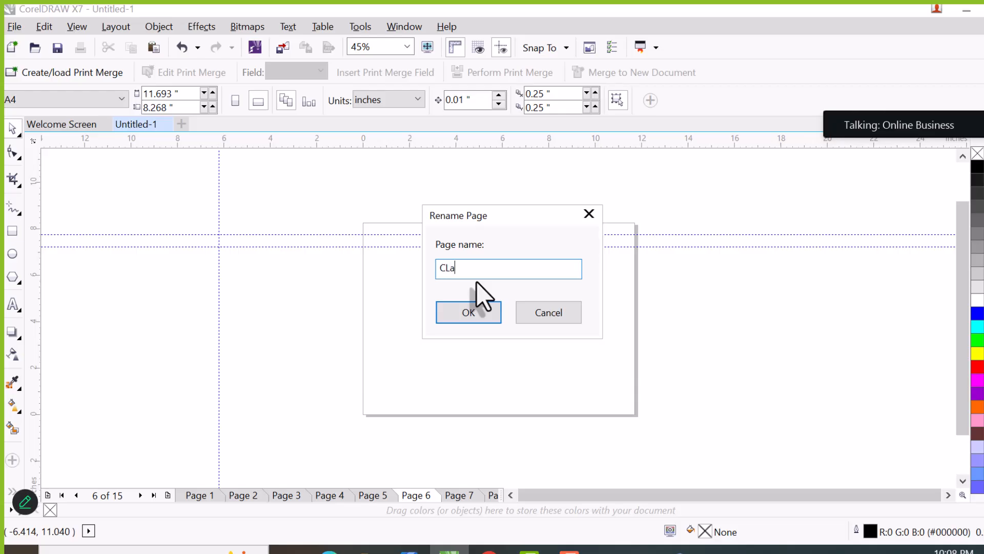
pyautogui.write('01')
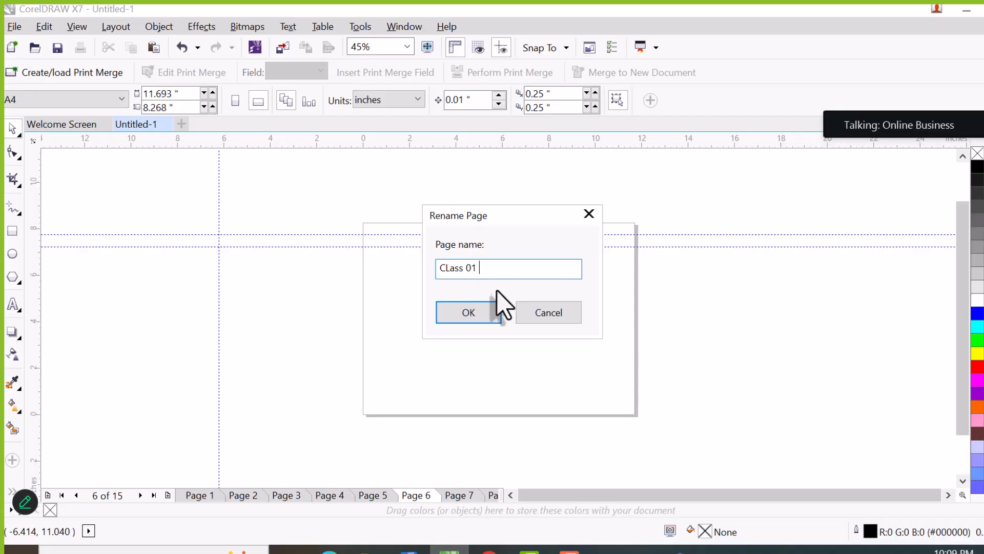
pyautogui.click(485, 313)
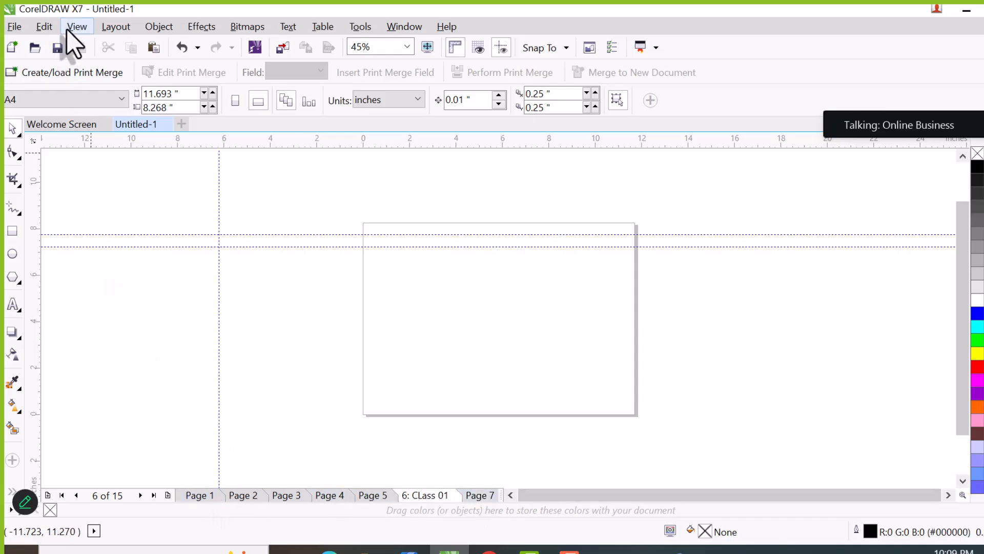
# Delete pages 1 through 13 of the document.
pyautogui.click(109, 30)
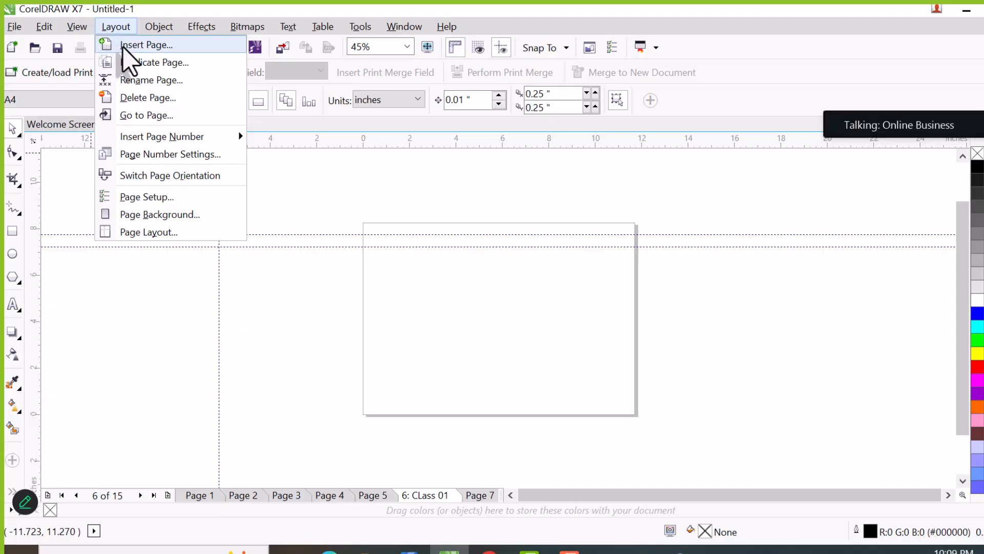
pyautogui.click(165, 99)
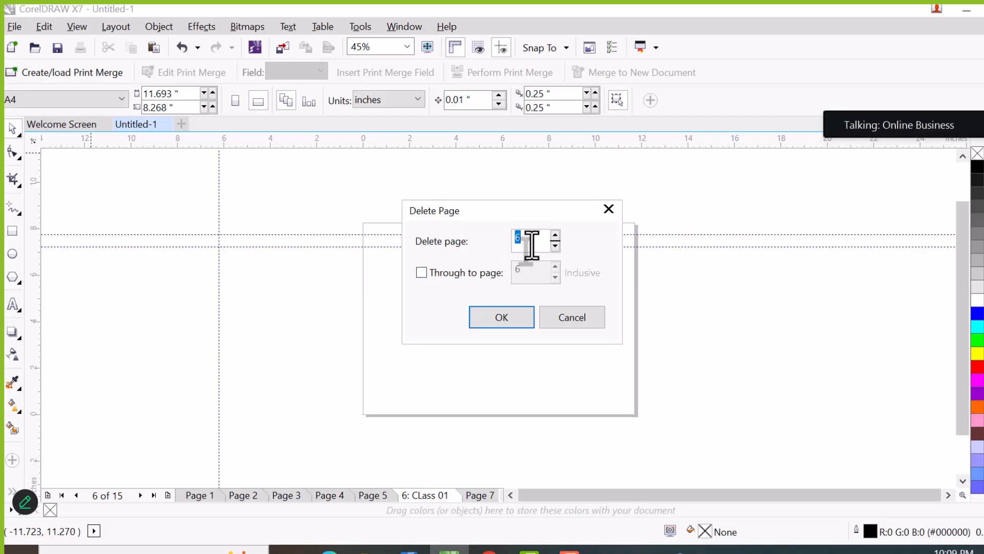
pyautogui.write('1')
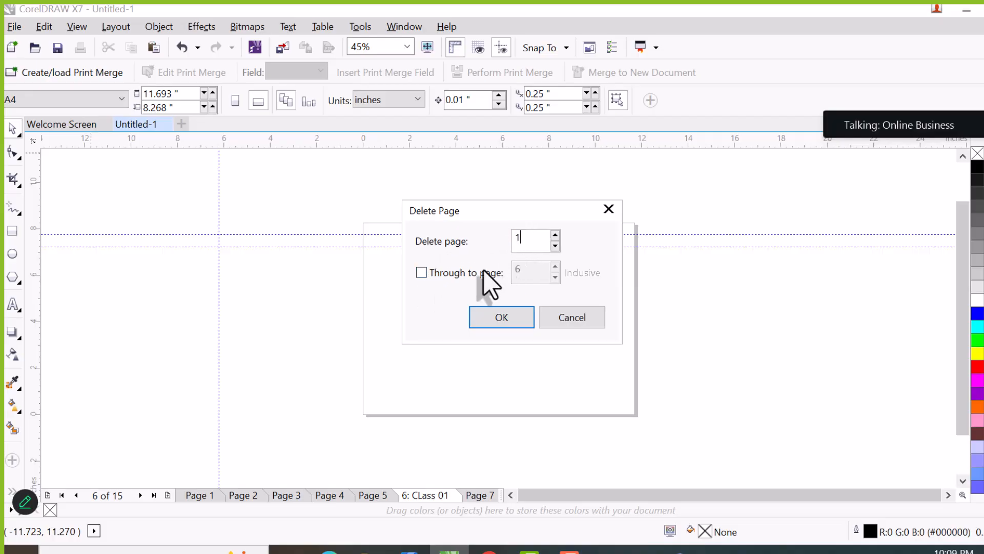
pyautogui.click(421, 272)
pyautogui.moveTo(529, 275); pyautogui.dragTo(508, 279)
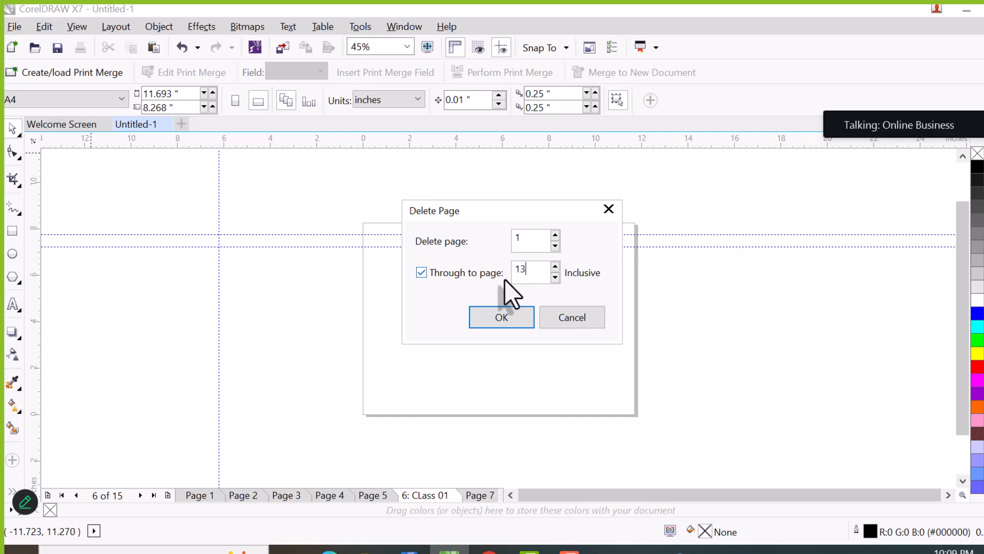
pyautogui.write('13')
pyautogui.click(509, 322)
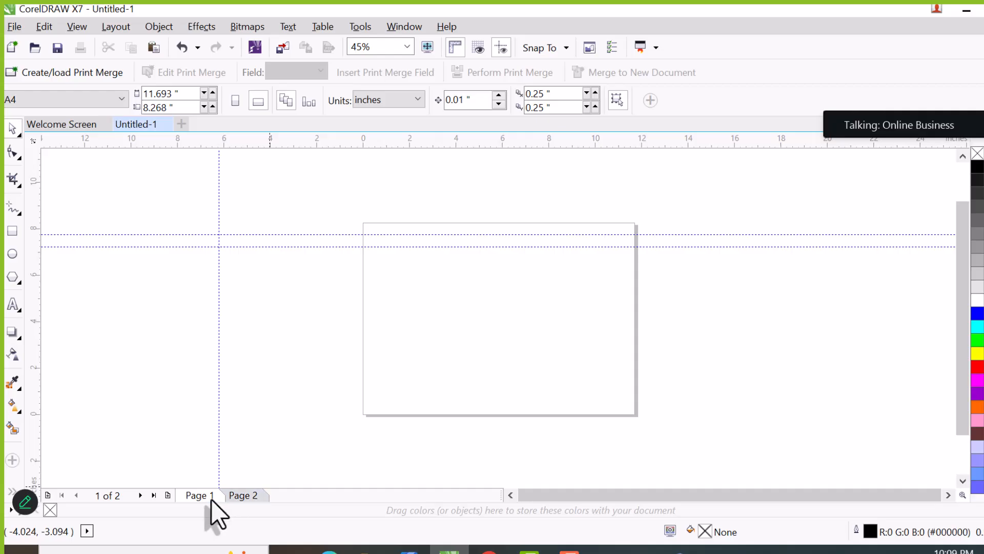
# Draw a rectangle about 5.6 by 3.9 inches near the middle of Page 1.
pyautogui.click(13, 231)
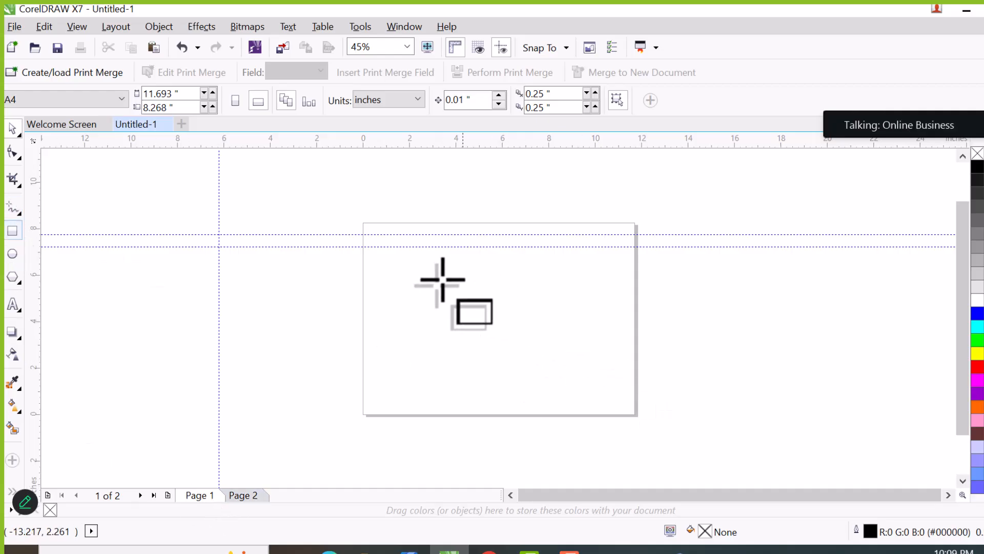
pyautogui.moveTo(555, 368); pyautogui.dragTo(424, 278)
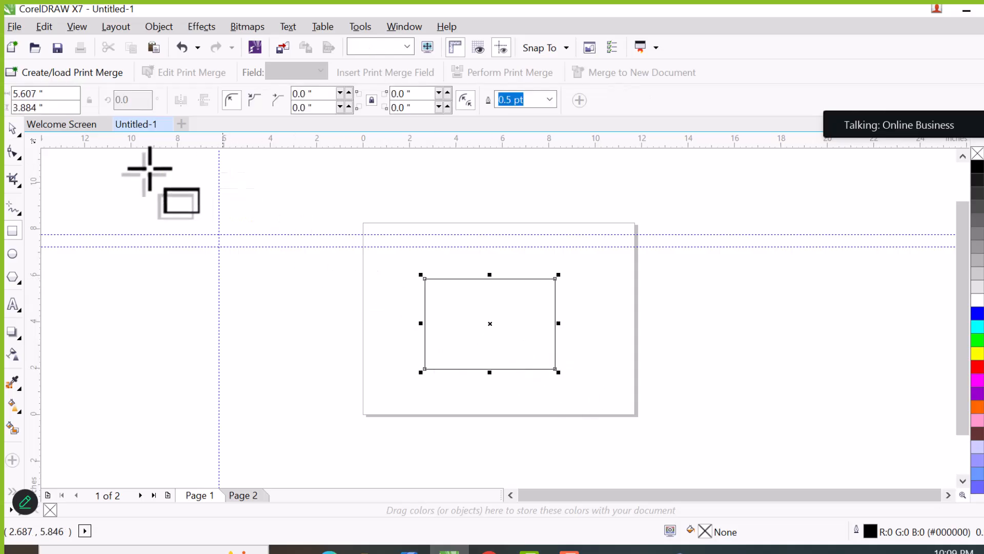
pyautogui.click(115, 27)
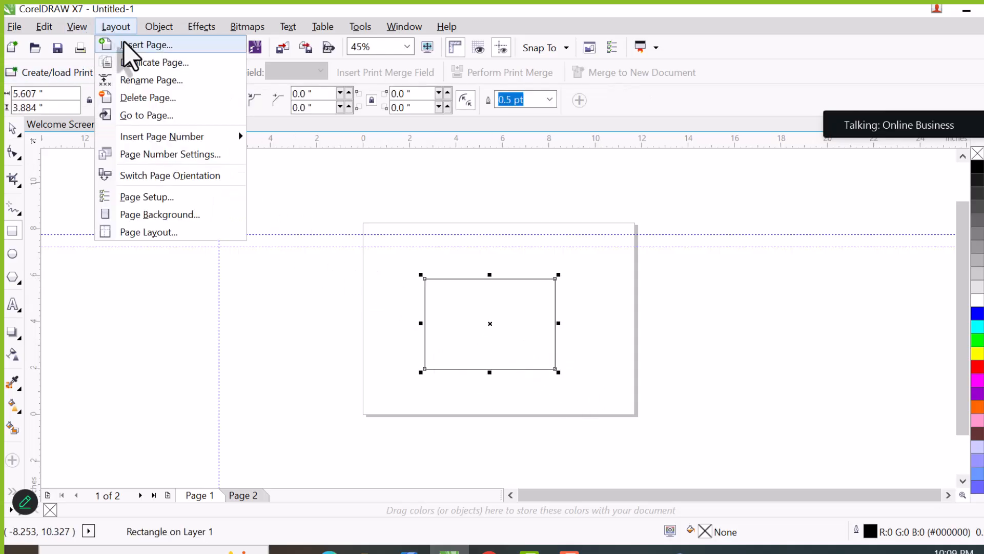
pyautogui.click(154, 62)
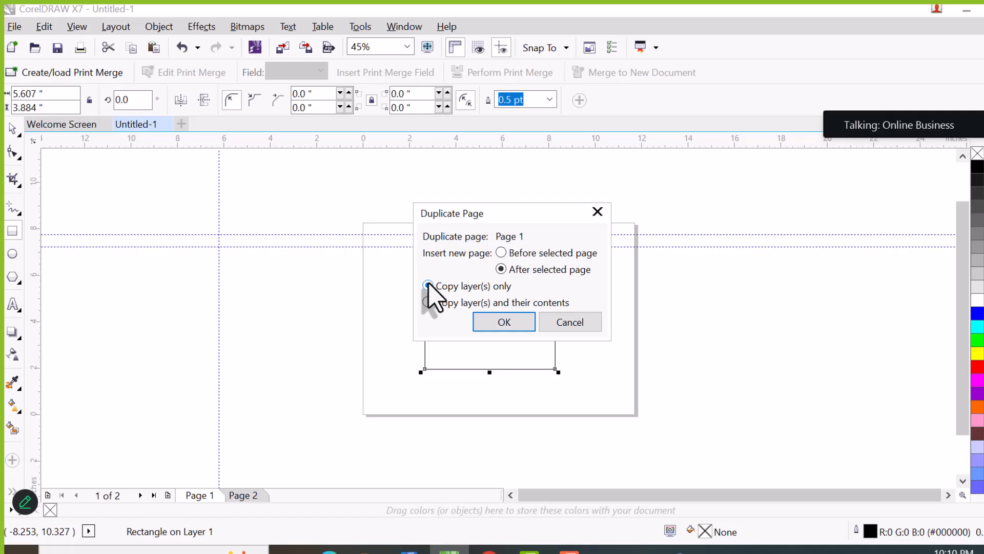
pyautogui.click(589, 324)
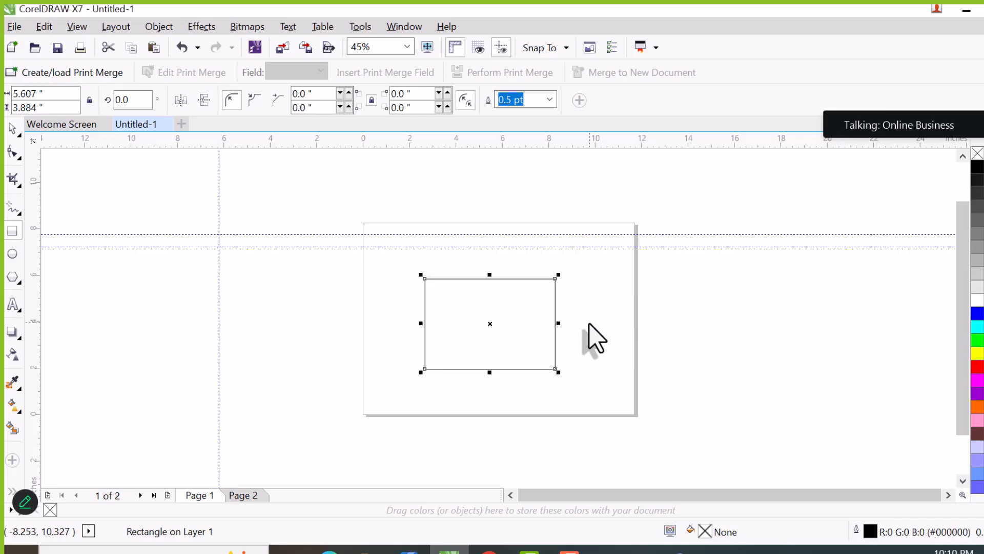
# Open the recently used file corel thumnails.cdr and leave nothing selected on its page.
pyautogui.click(13, 26)
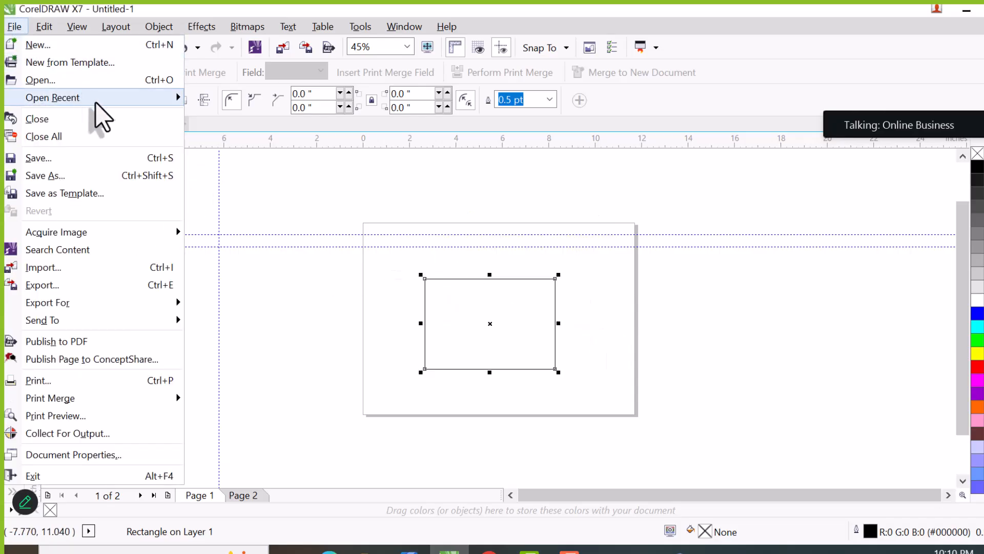
pyautogui.moveTo(149, 98)
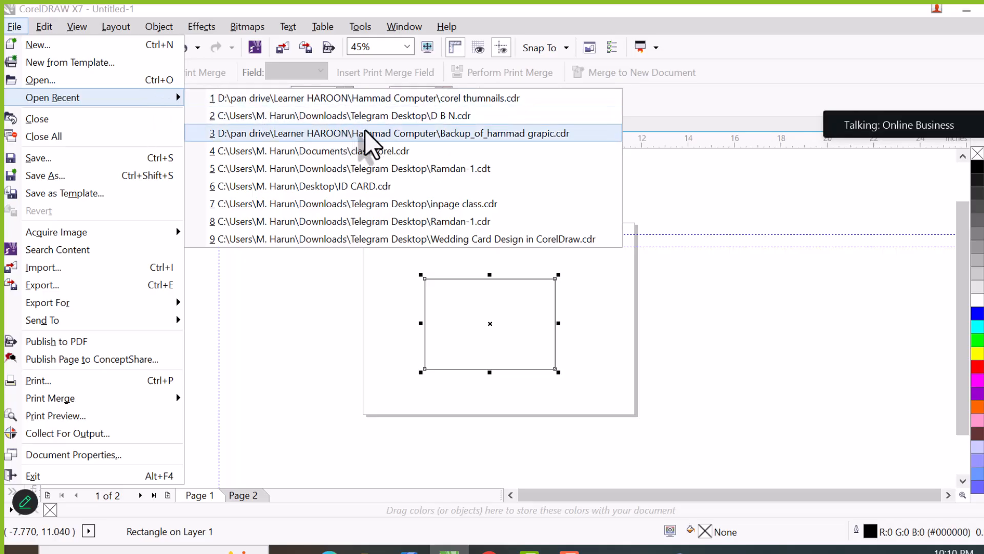
pyautogui.click(439, 98)
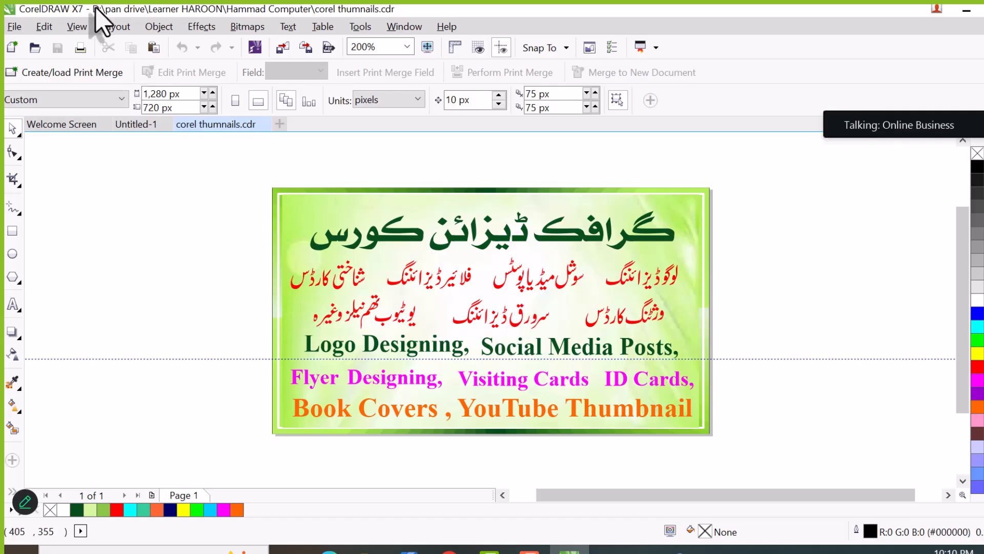
pyautogui.click(432, 343)
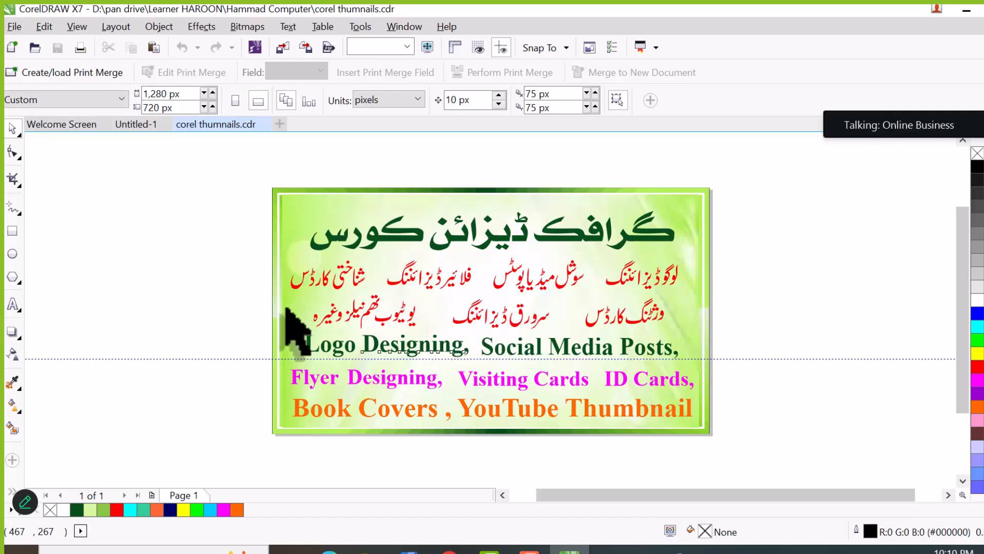
pyautogui.press('Escape')
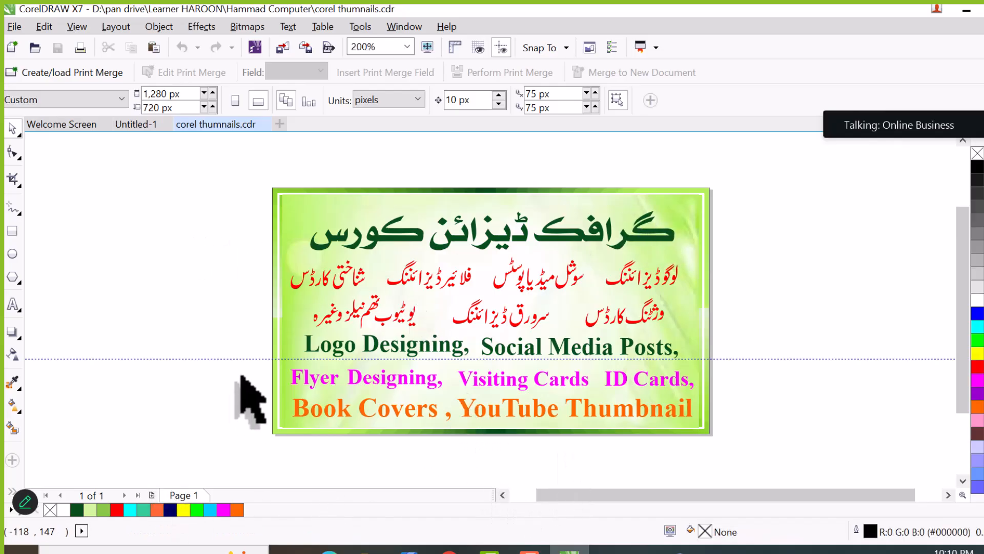
# Duplicate Page 1 after the selected page, copying its layers and their contents, and return to Page 1.
pyautogui.click(82, 30)
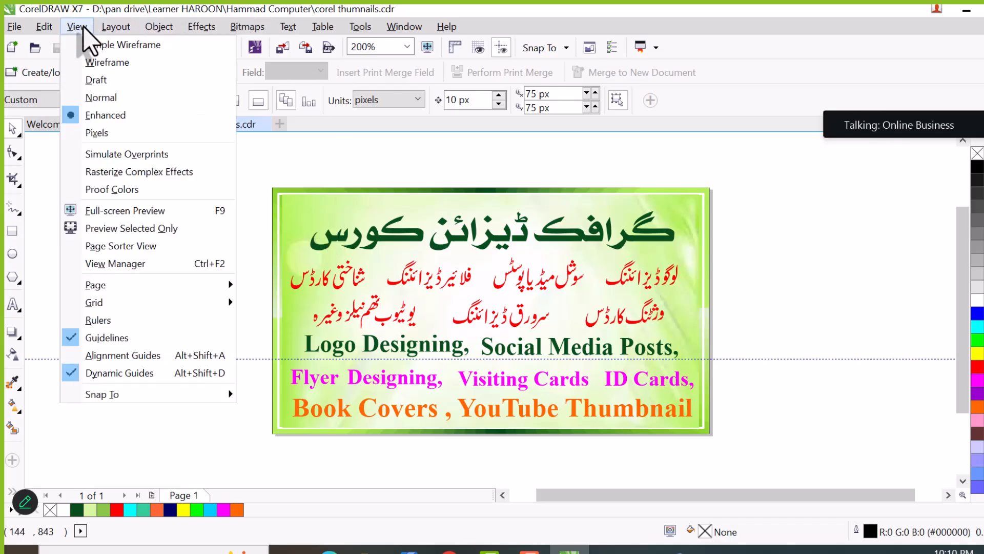
pyautogui.moveTo(113, 28)
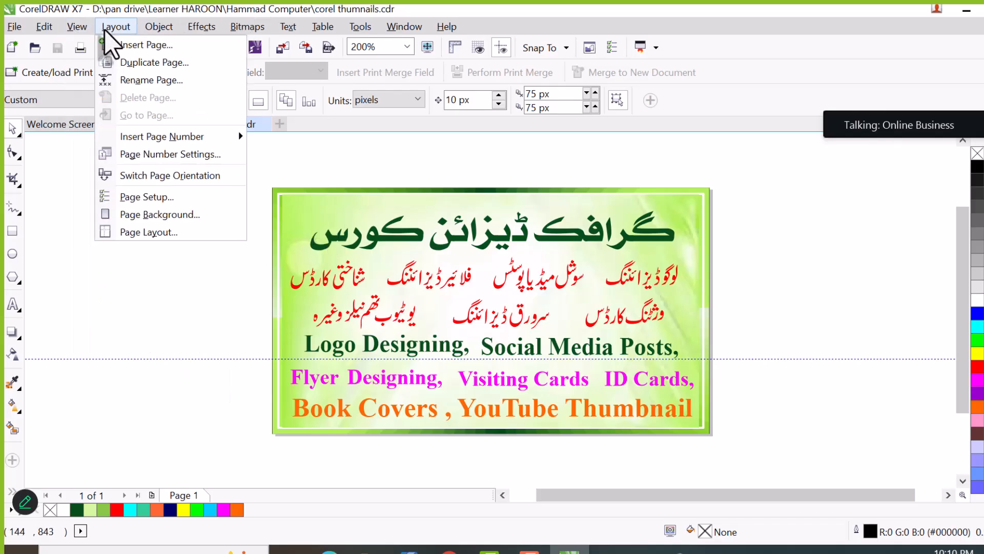
pyautogui.click(138, 63)
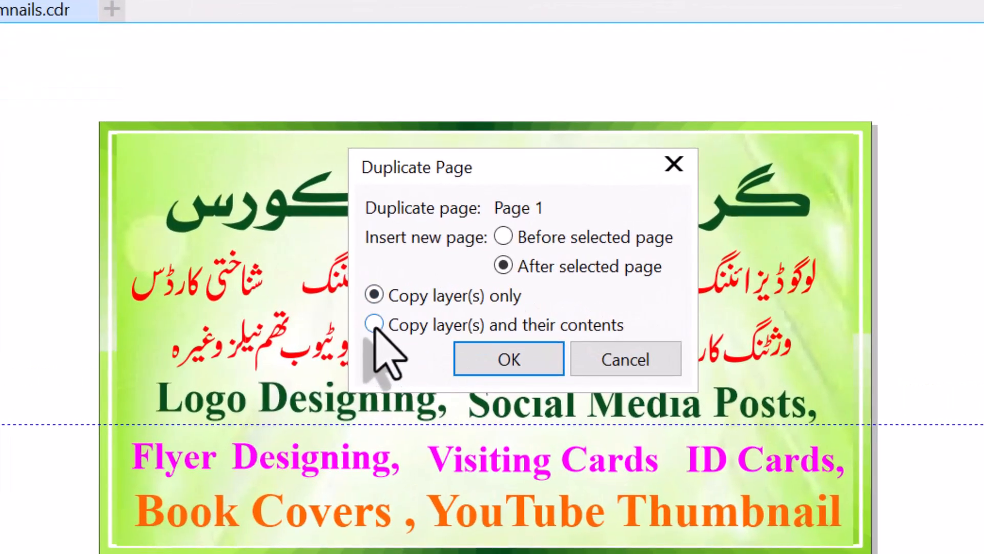
pyautogui.click(374, 324)
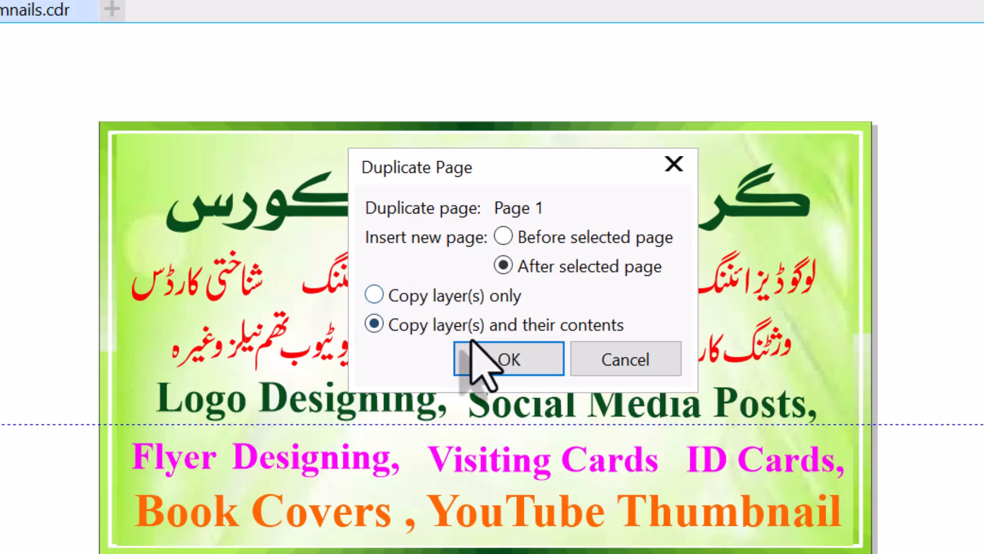
pyautogui.click(524, 359)
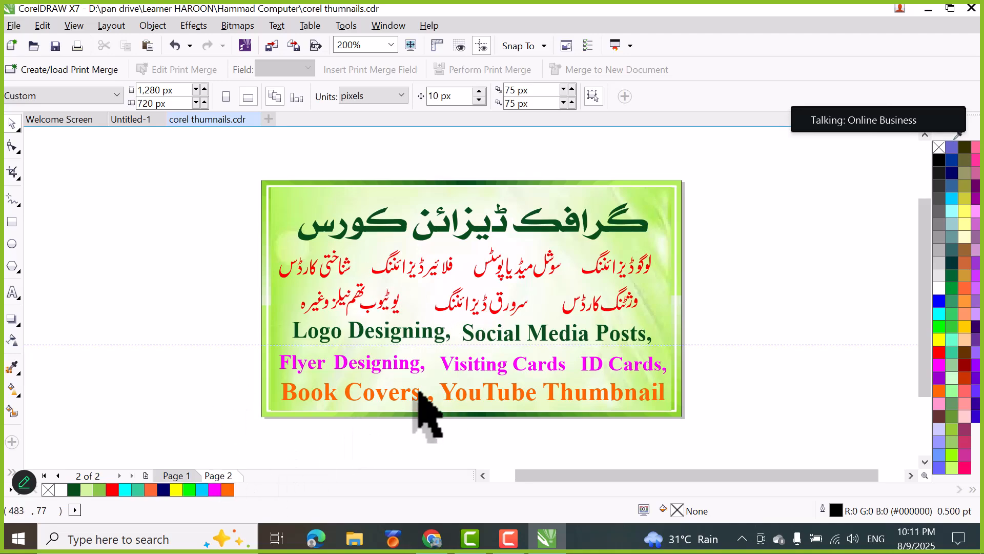
pyautogui.click(197, 474)
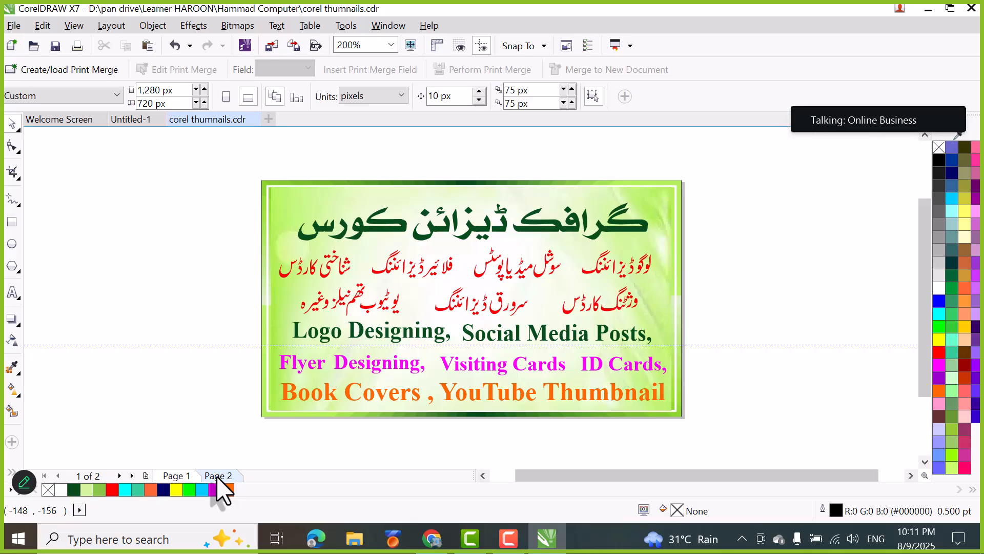
# Display Page 2, and return to Page 1 with the Go To Page command.
pyautogui.click(216, 476)
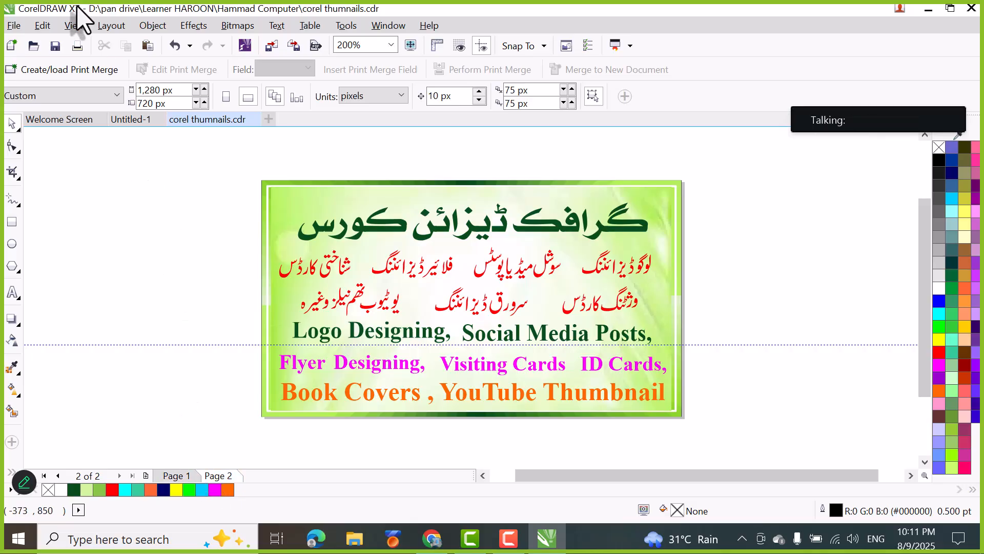
pyautogui.click(109, 26)
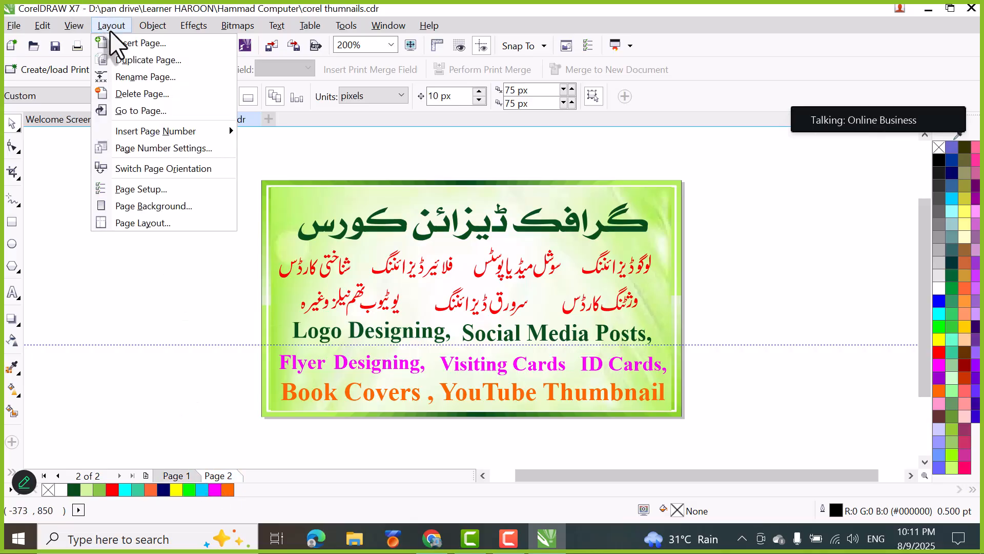
pyautogui.click(164, 110)
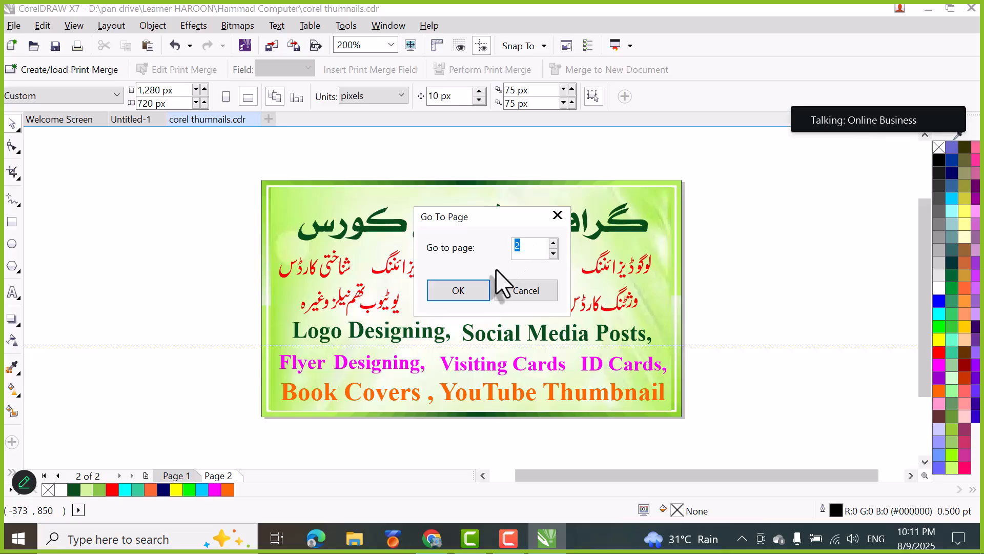
pyautogui.write('1')
pyautogui.click(459, 294)
pyautogui.click(176, 475)
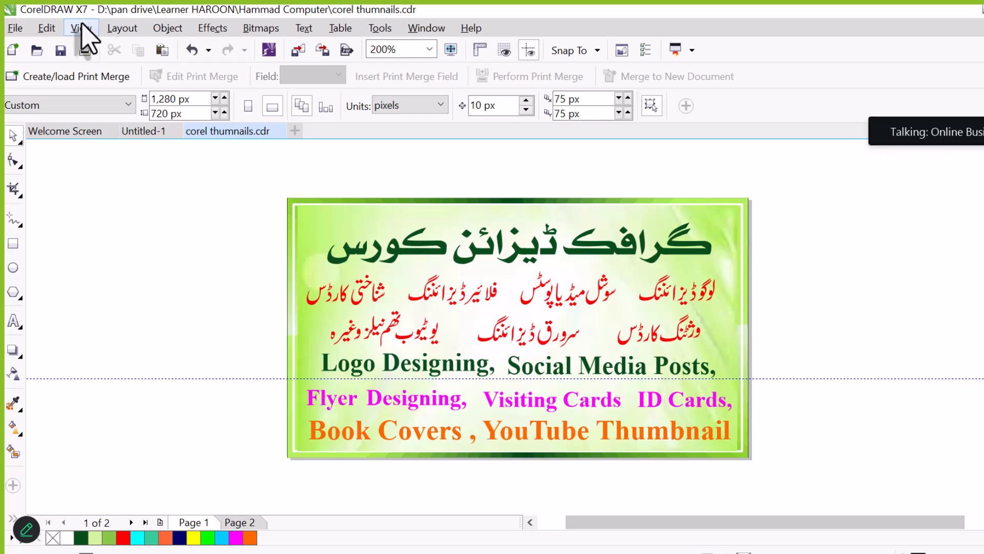
# Insert 50 new pages after page 1, using the document's existing custom page size.
pyautogui.click(123, 29)
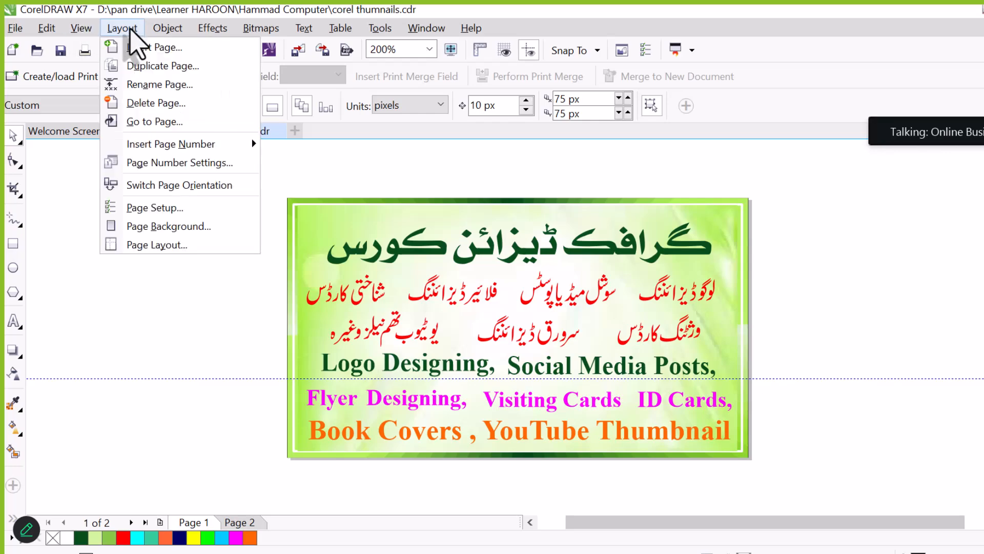
pyautogui.click(149, 47)
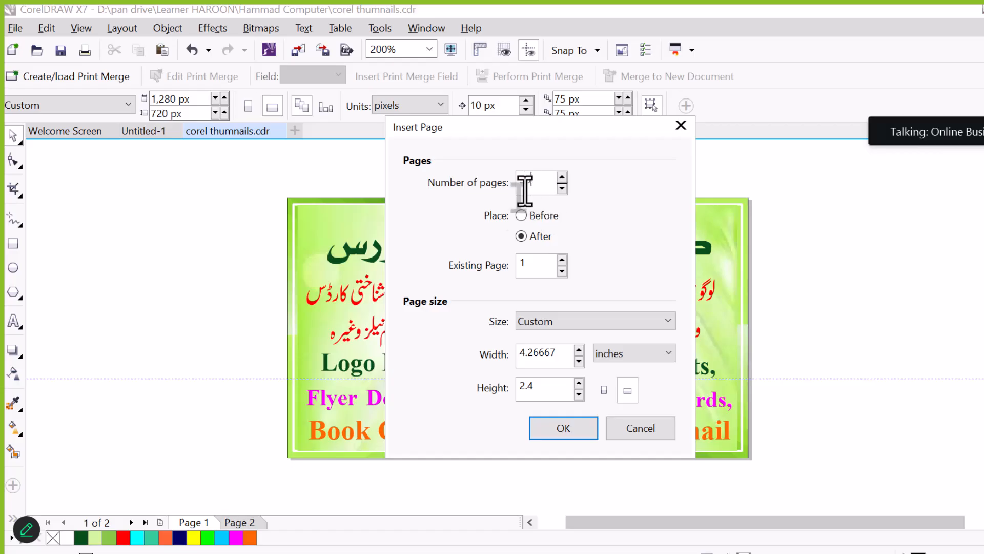
pyautogui.click(575, 433)
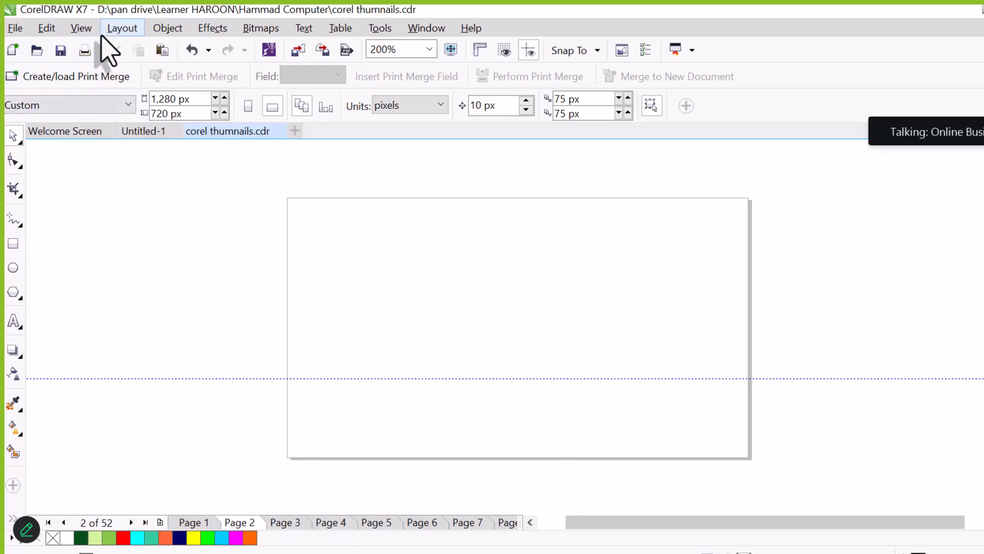
# Jump to page 50 with the Go To Page command.
pyautogui.click(115, 30)
pyautogui.click(149, 120)
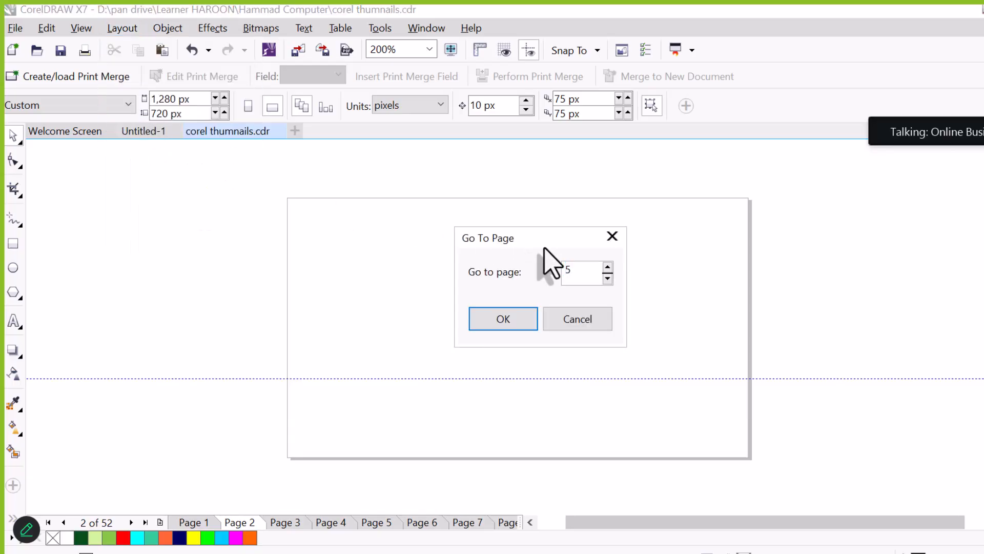
pyautogui.click(488, 324)
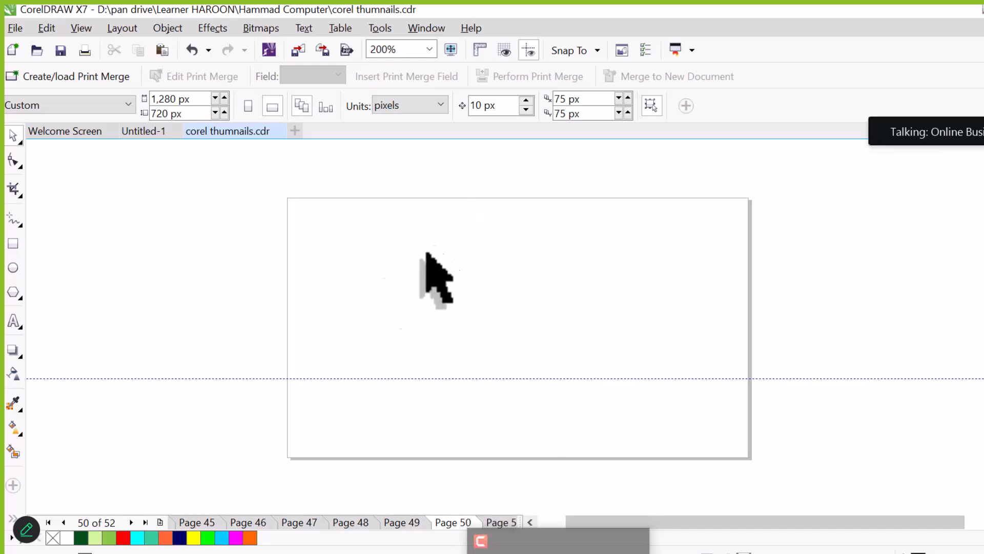
pyautogui.click(120, 29)
pyautogui.moveTo(210, 146)
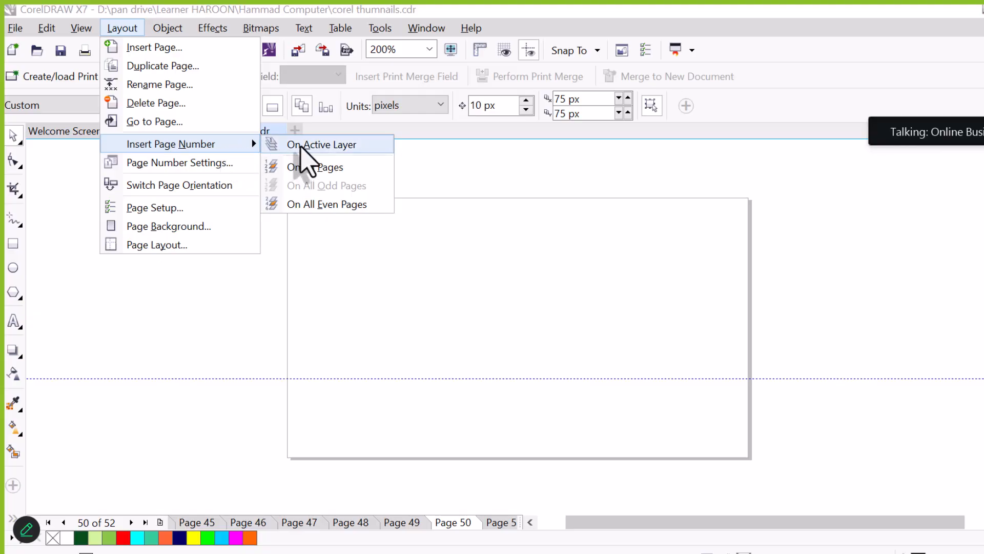
pyautogui.click(379, 298)
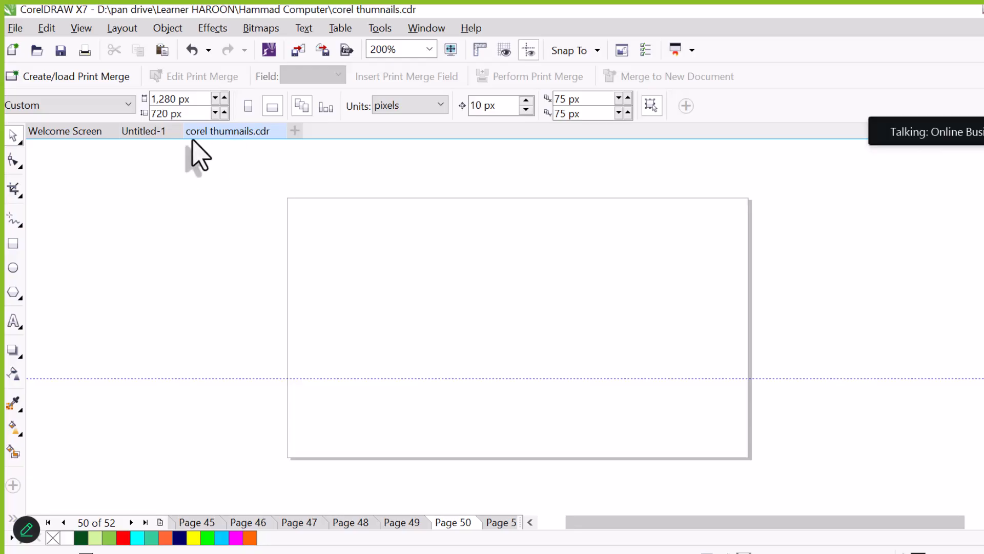
# Switch to the Untitled-1 document, insert a page number on Page 1's active layer, and check whether Page 2 is numbered.
pyautogui.click(152, 132)
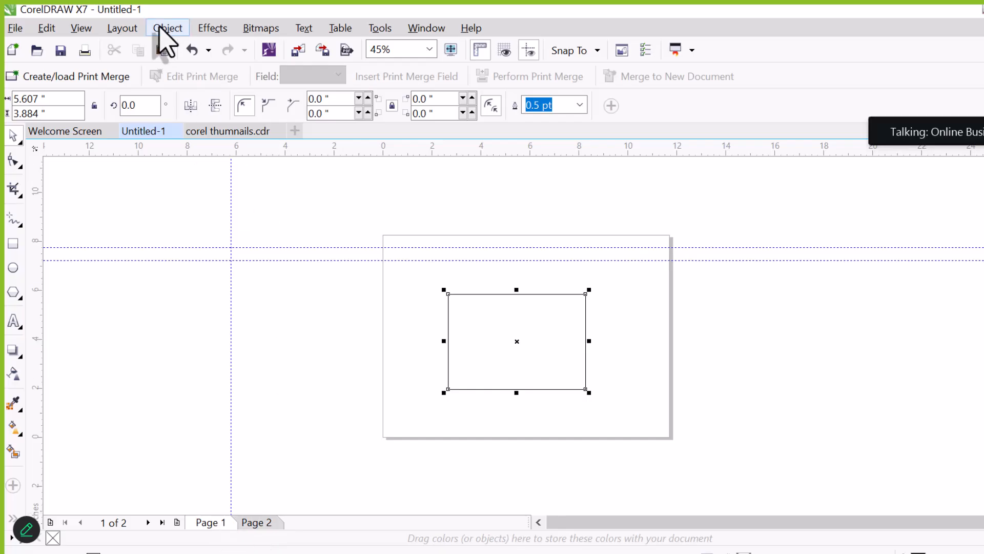
pyautogui.click(129, 32)
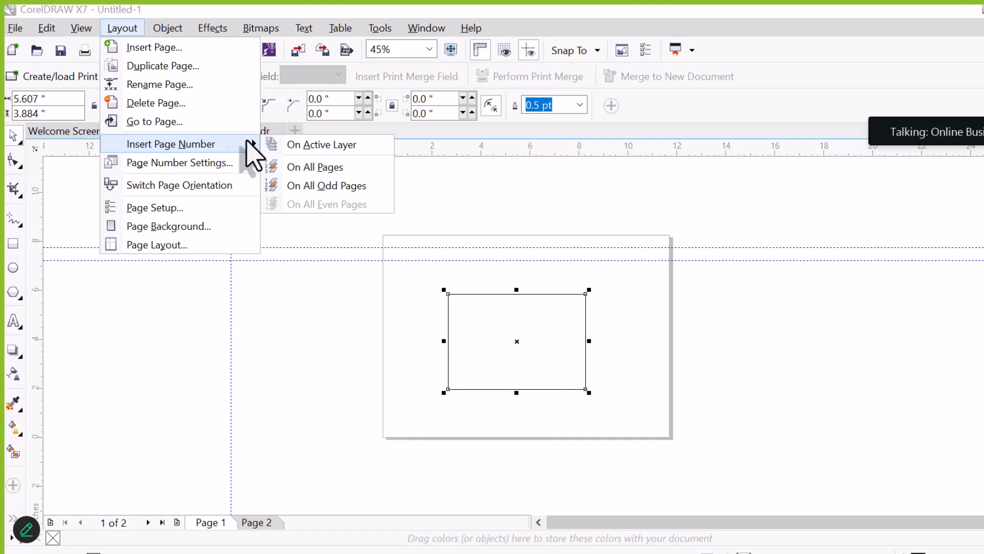
pyautogui.click(300, 146)
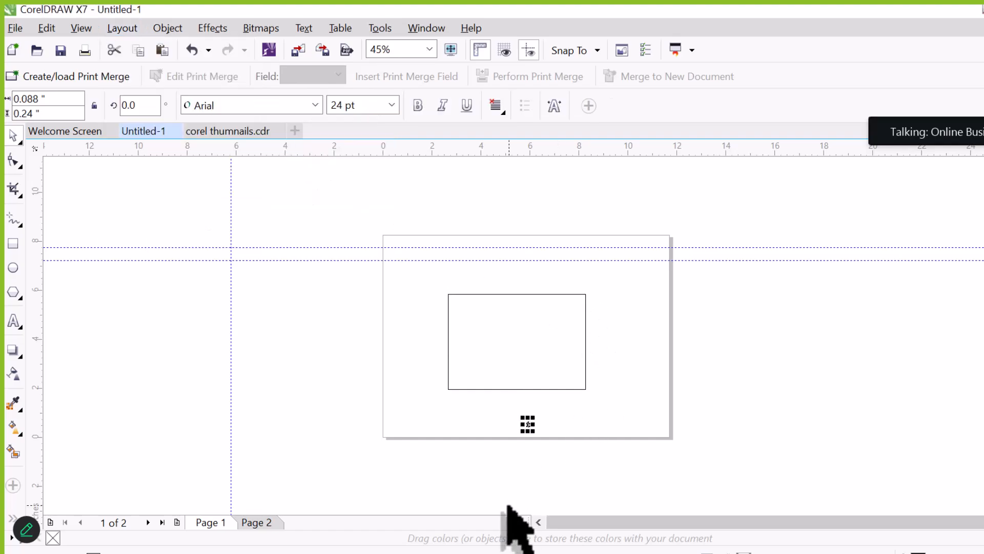
pyautogui.scroll(4, 533, 426)
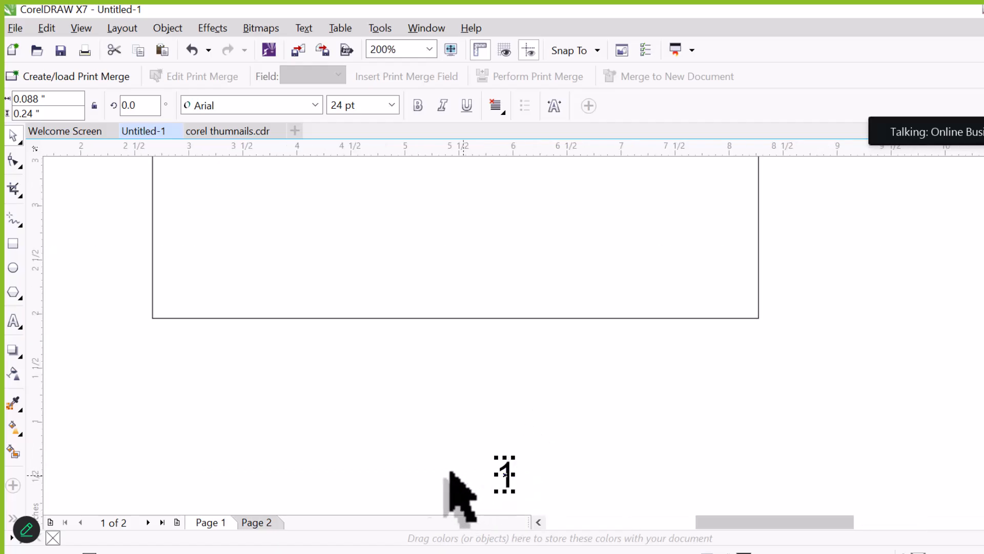
pyautogui.click(260, 523)
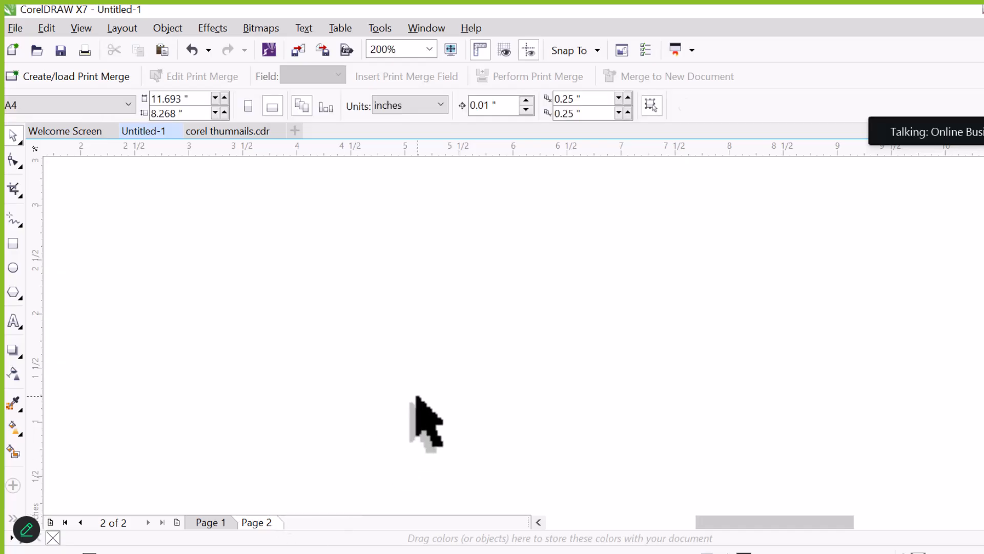
pyautogui.scroll(-2, 418, 413)
pyautogui.scroll(-1, 419, 396)
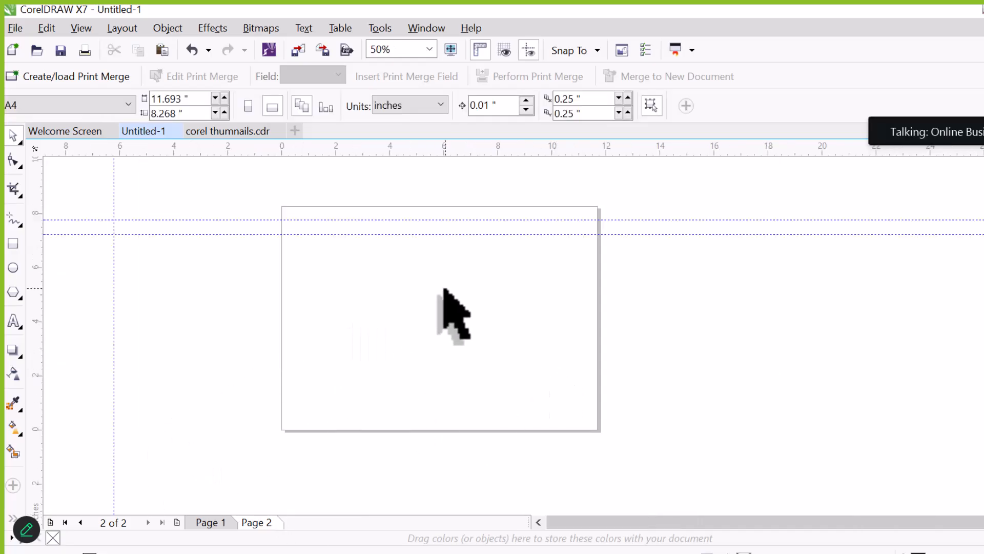
# Switch back to corel thumnails.cdr and insert page numbers on all pages, leaving nothing selected.
pyautogui.click(234, 132)
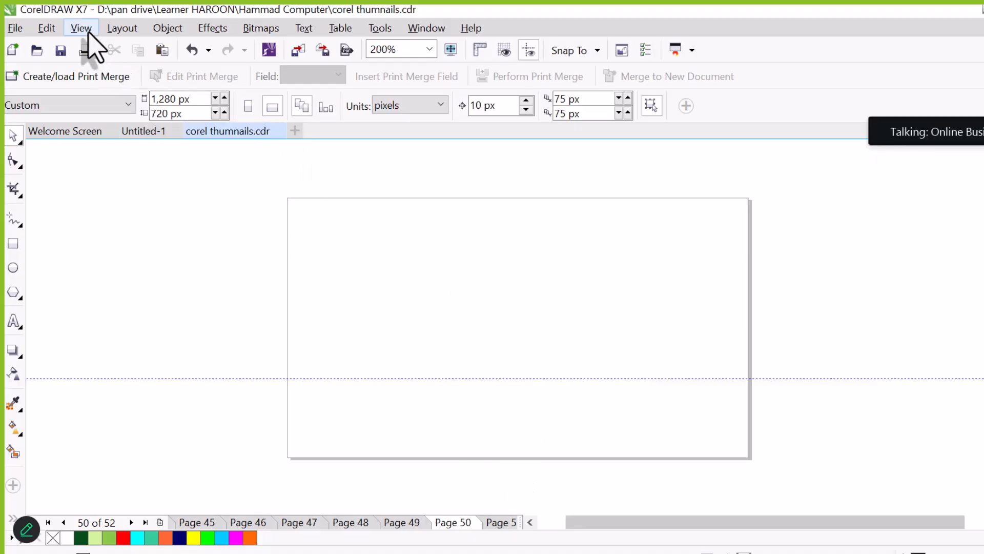
pyautogui.click(116, 31)
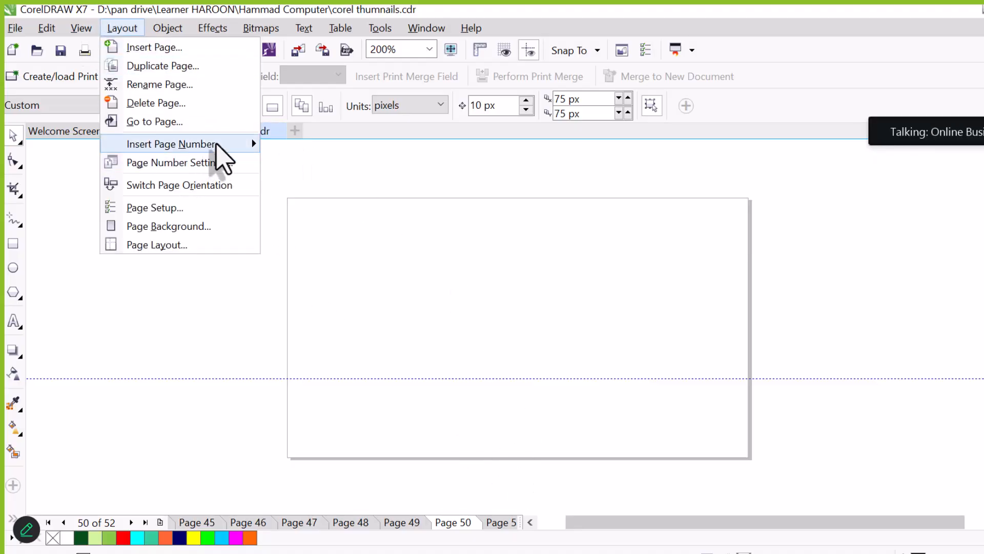
pyautogui.moveTo(216, 146)
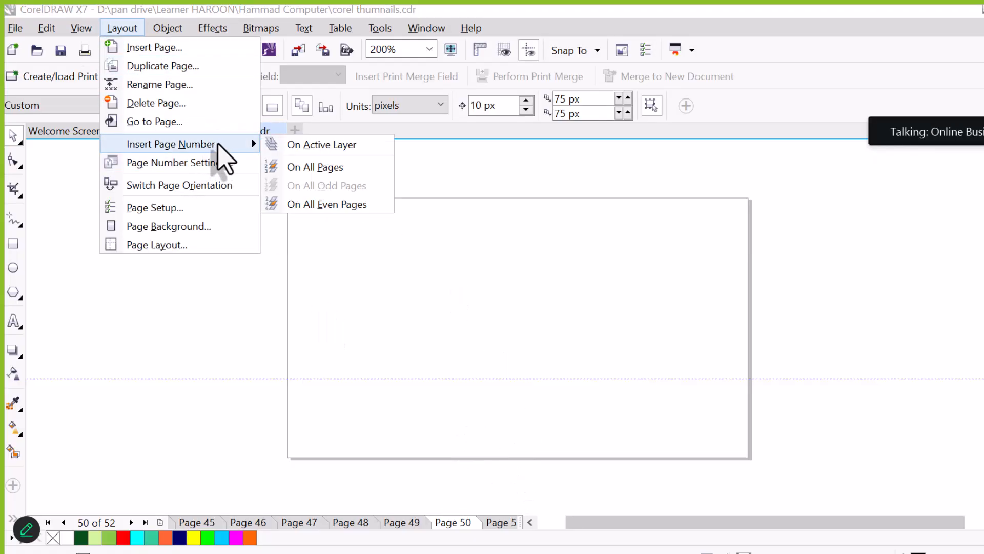
pyautogui.click(326, 168)
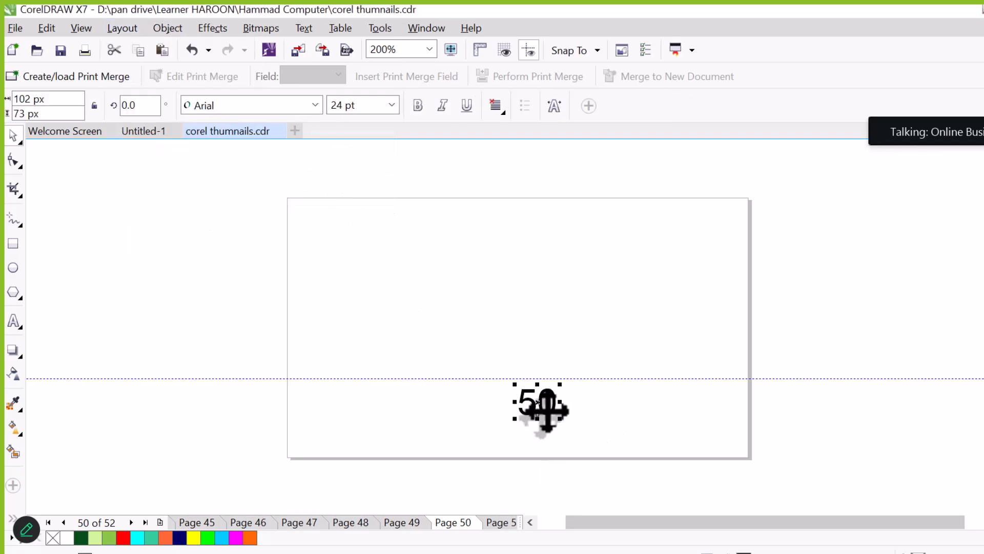
pyautogui.press('Escape')
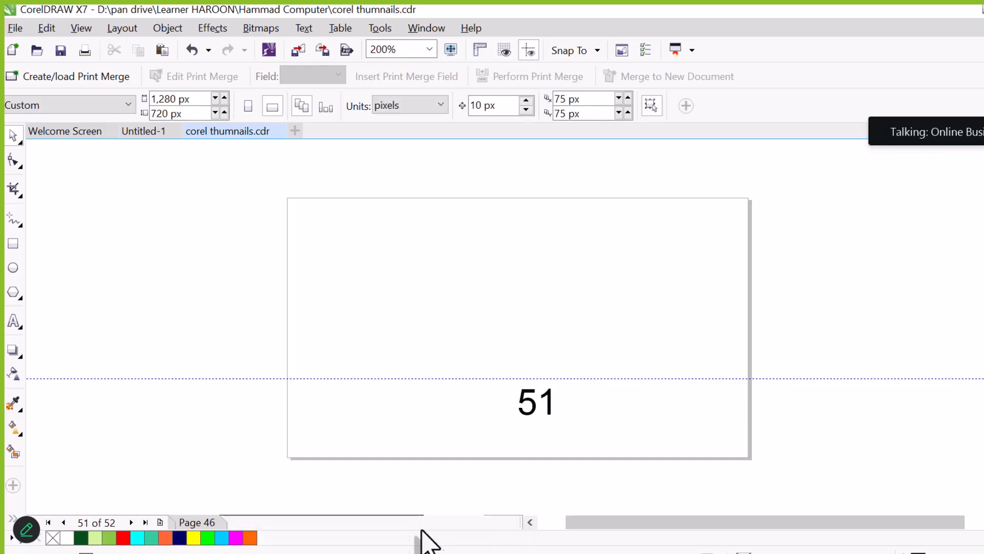
# Check the inserted page numbers by browsing backwards from Page 51 to Page 46.
pyautogui.click(405, 523)
pyautogui.click(341, 524)
pyautogui.click(303, 524)
pyautogui.click(258, 524)
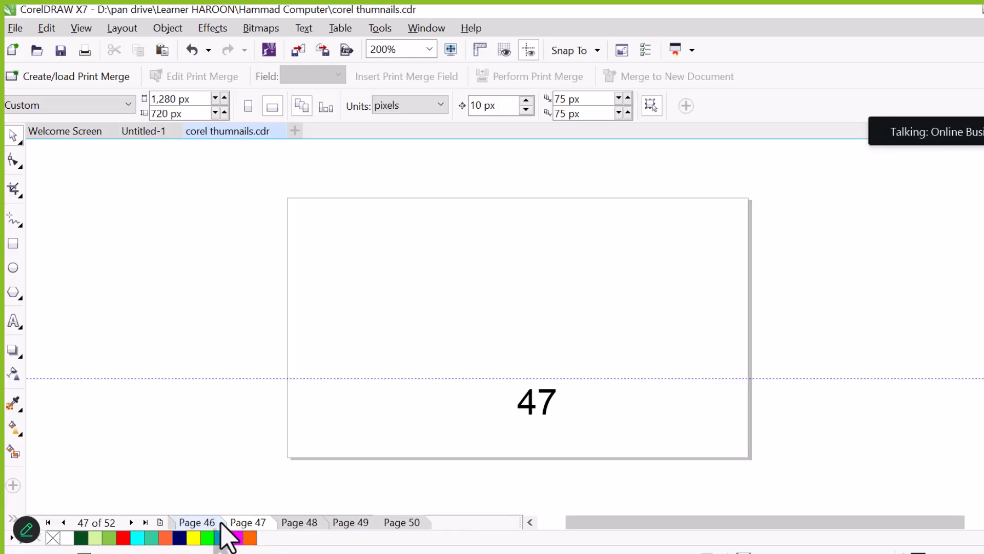
pyautogui.click(205, 522)
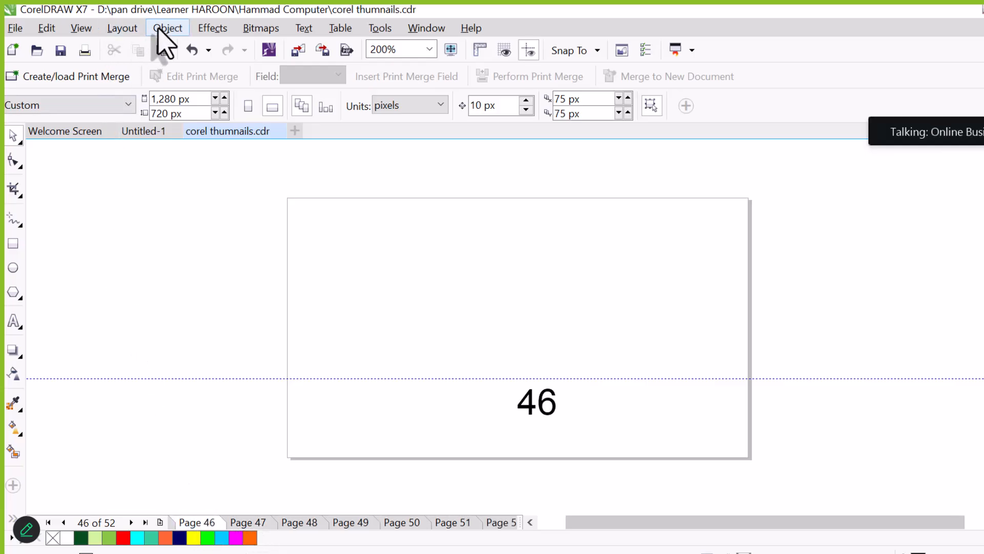
# Jump to page 1 with the Go To Page command.
pyautogui.click(123, 29)
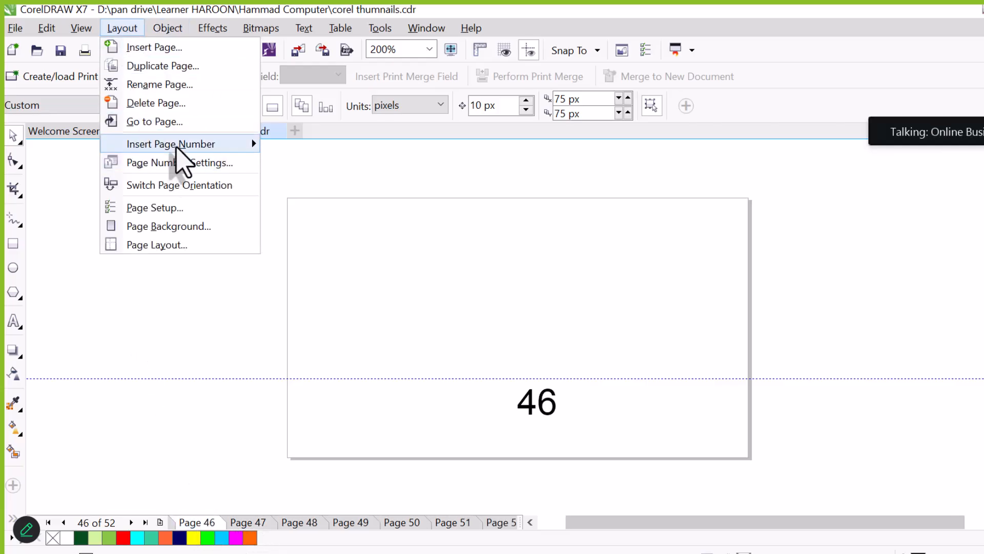
pyautogui.click(181, 122)
pyautogui.write('1')
pyautogui.click(516, 322)
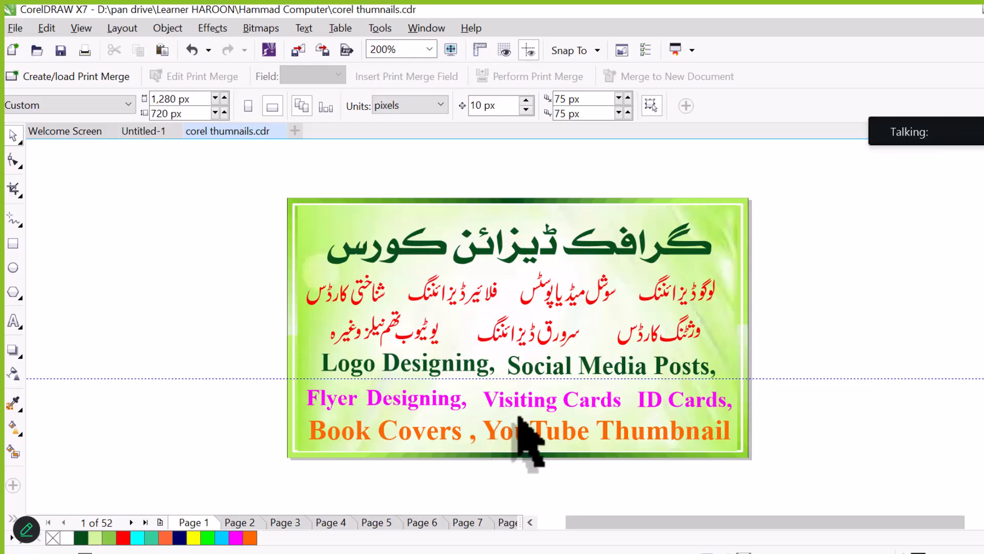
# Move the green background objects on Page 1 aside and place the hidden page number just off the page's lower-left corner.
pyautogui.click(511, 449)
pyautogui.moveTo(501, 315); pyautogui.dragTo(435, 258)
pyautogui.click(556, 419)
pyautogui.moveTo(555, 421); pyautogui.dragTo(502, 320)
pyautogui.click(711, 333)
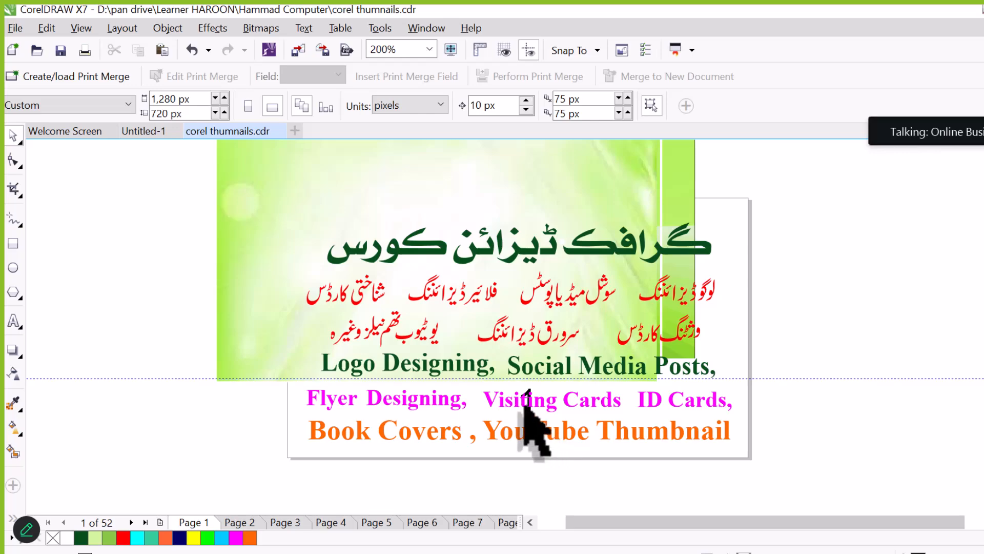
pyautogui.moveTo(527, 392); pyautogui.dragTo(263, 463)
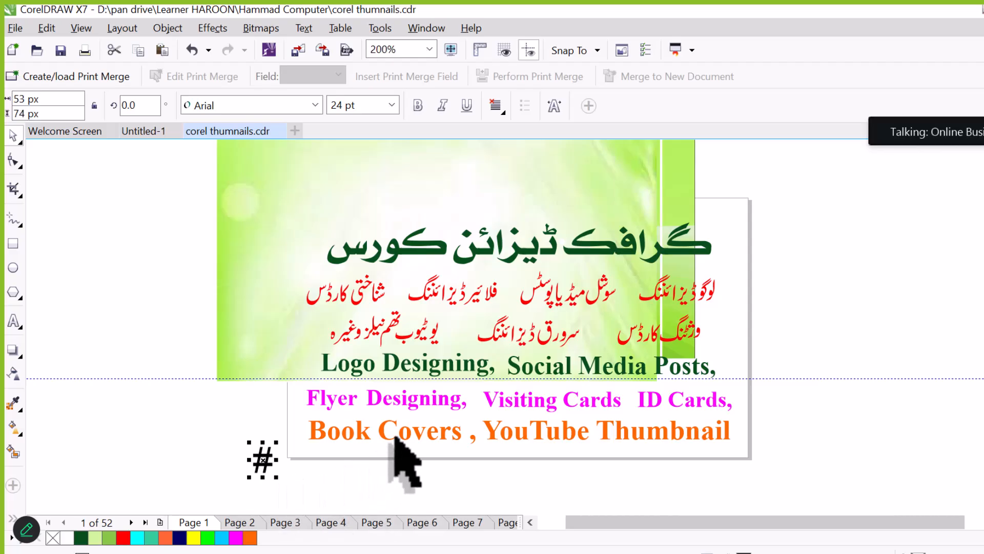
# Undo the moves of the page number and the background objects on Page 1.
pyautogui.hotkey('ctrl', 'z')
pyautogui.hotkey('ctrl', 'z')
pyautogui.hotkey('ctrl', 'z')
pyautogui.hotkey('ctrl', 'z')
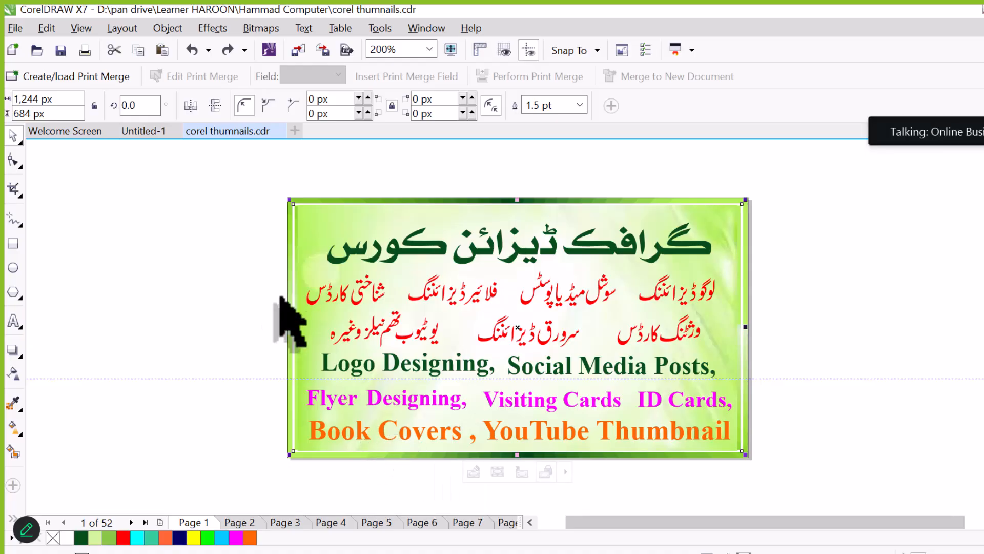
# Open the Object Manager and locate the Master Page layers at the end of its list.
pyautogui.click(178, 30)
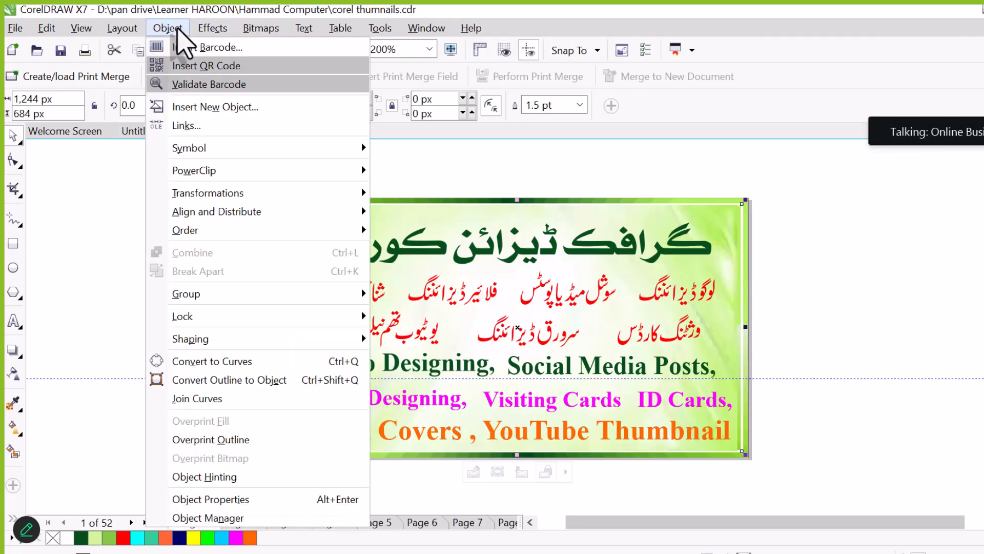
pyautogui.click(238, 518)
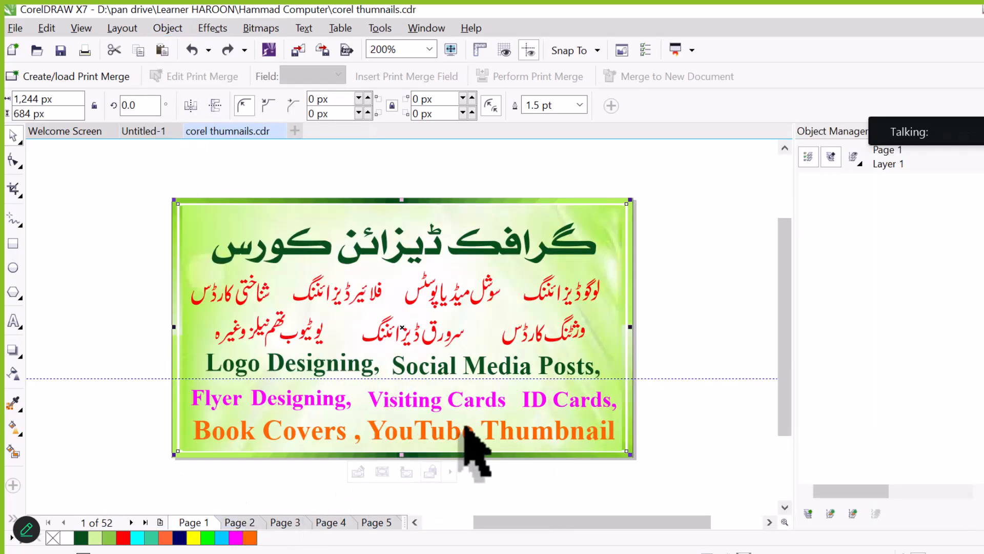
pyautogui.scroll(-5, 915, 310)
pyautogui.scroll(-20, 915, 310)
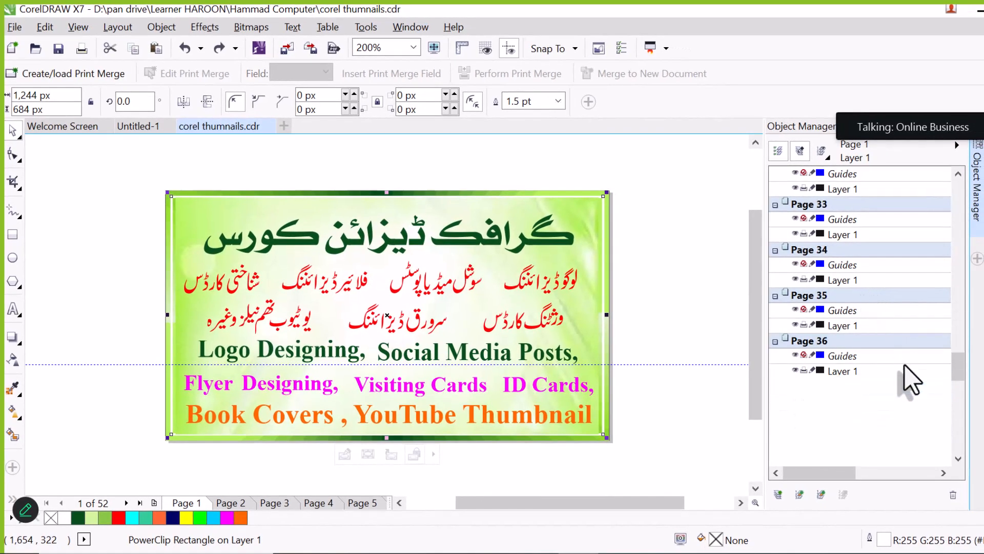
pyautogui.scroll(-16, 910, 380)
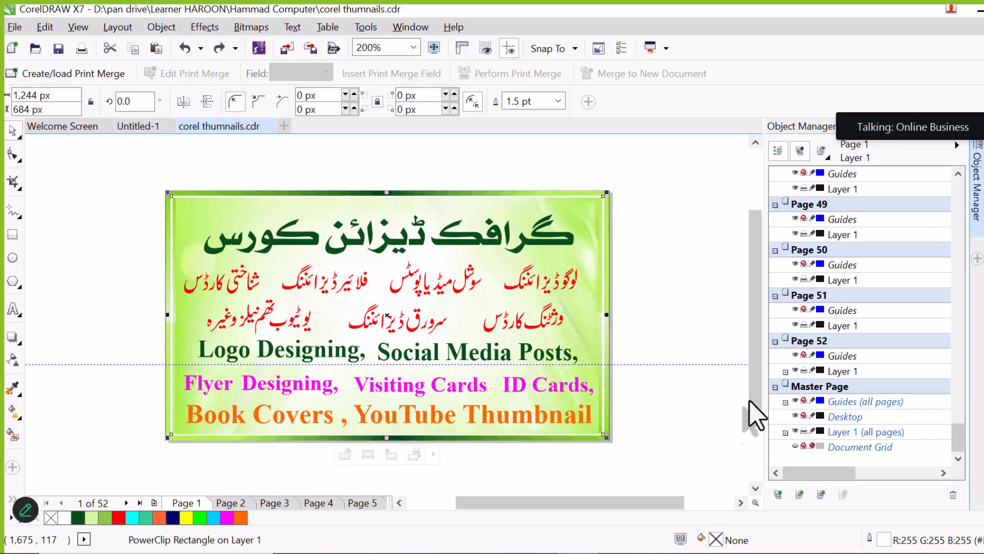
# Move the Master Page's Layer 1 (all pages) above Guides (all pages) to the top of the Master Page layers.
pyautogui.click(811, 404)
pyautogui.scroll(-20, 831, 405)
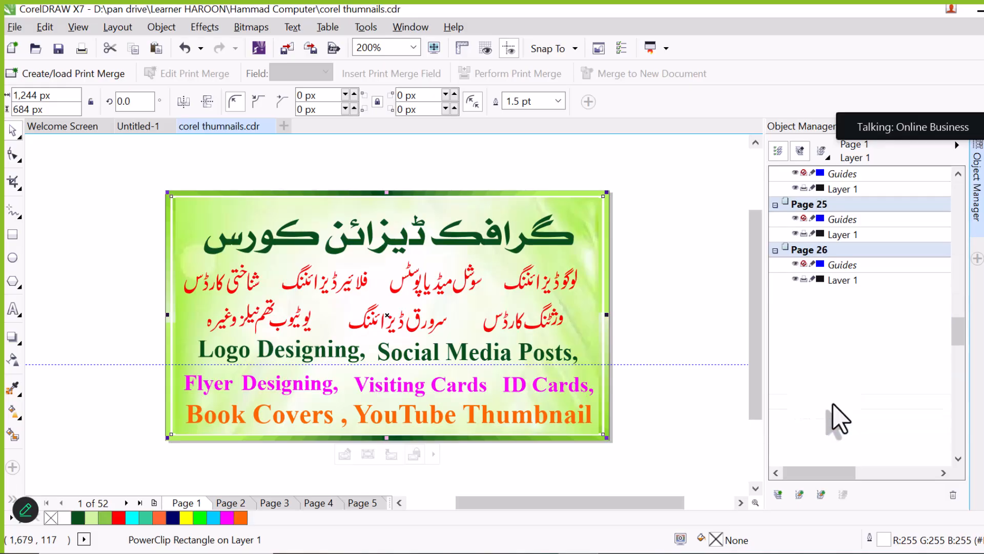
pyautogui.moveTo(827, 432); pyautogui.dragTo(813, 400)
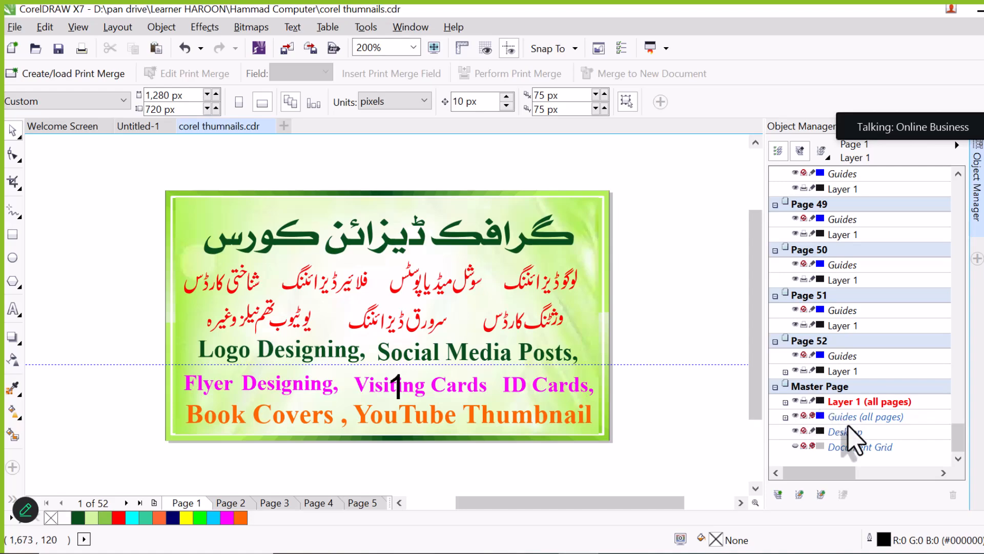
# Move the Master Page's Layer 1 (all pages) below Document Grid and back up to just under Guides (all pages).
pyautogui.moveTo(827, 403); pyautogui.dragTo(834, 450)
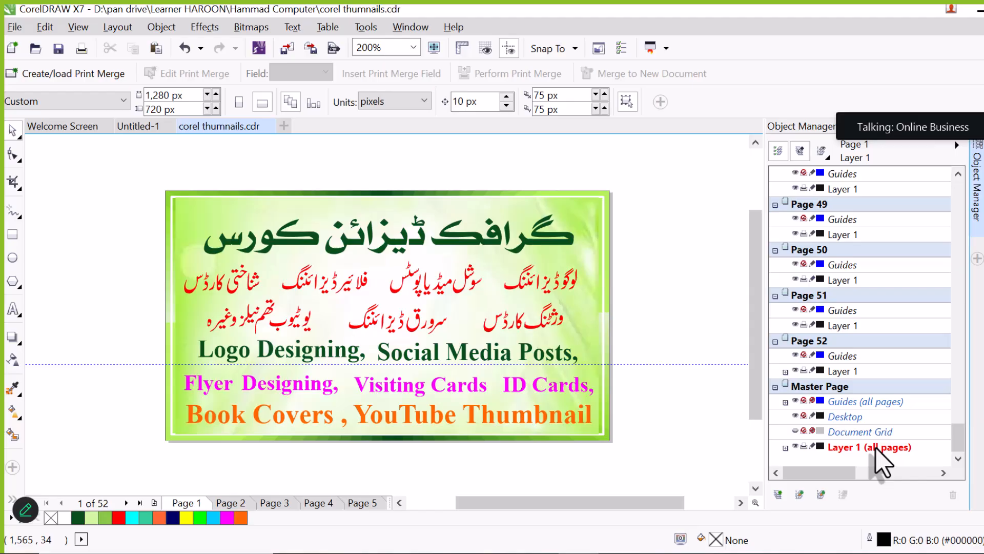
pyautogui.moveTo(878, 451); pyautogui.dragTo(859, 418)
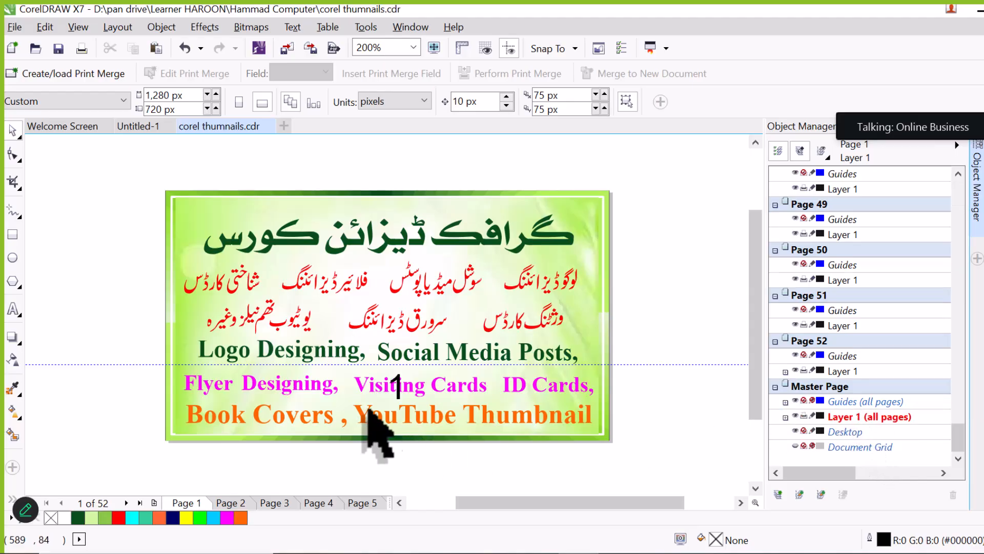
# Move the page number from the middle of Page 1 into the page's upper-left corner.
pyautogui.click(399, 401)
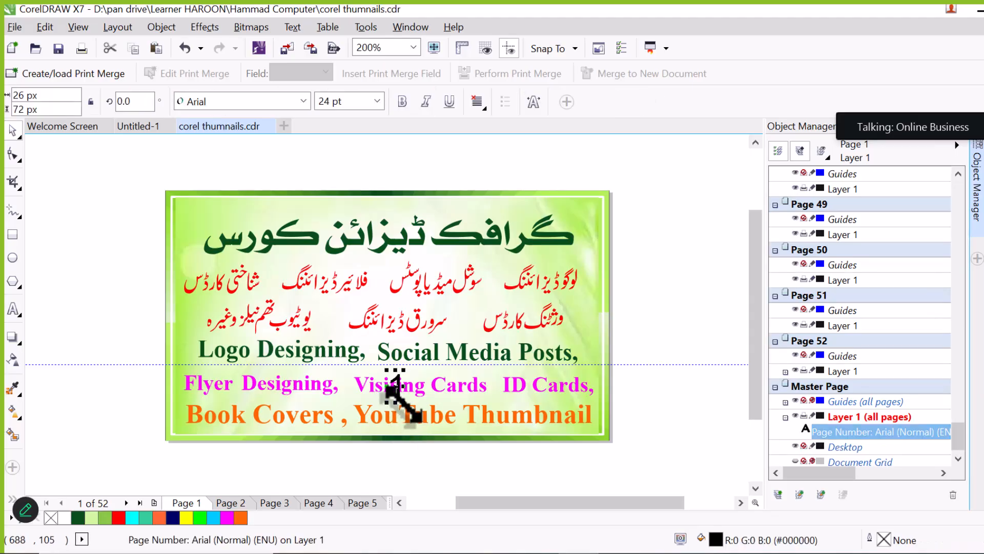
pyautogui.moveTo(399, 391); pyautogui.dragTo(190, 214)
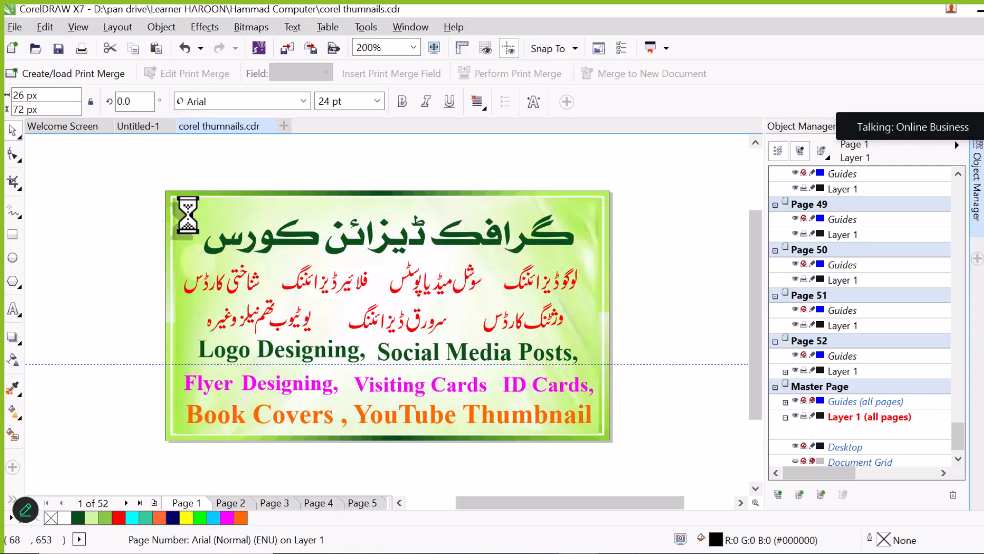
# Check the page number's placement on Pages 2 to 5 and close the Object Manager.
pyautogui.click(233, 506)
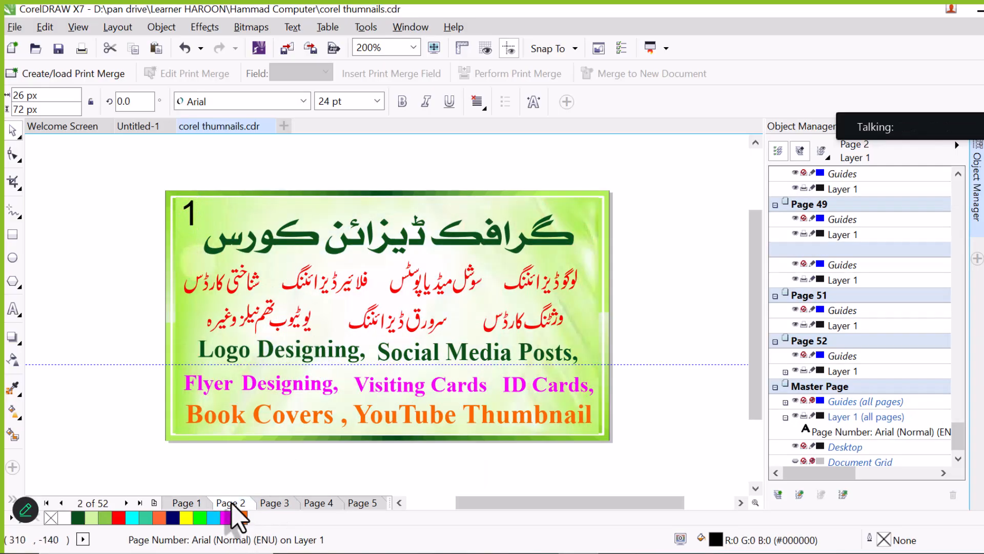
pyautogui.click(275, 505)
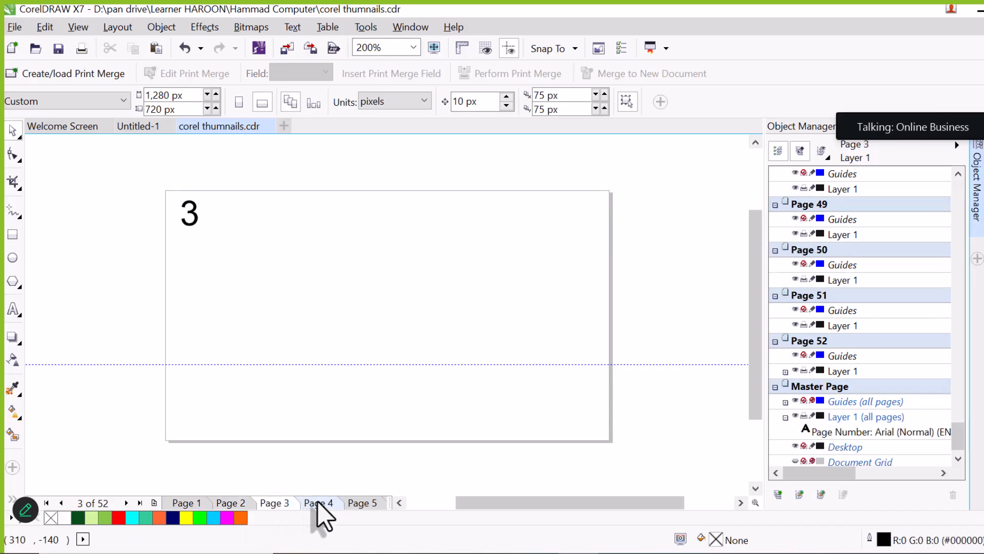
pyautogui.click(320, 506)
pyautogui.click(365, 506)
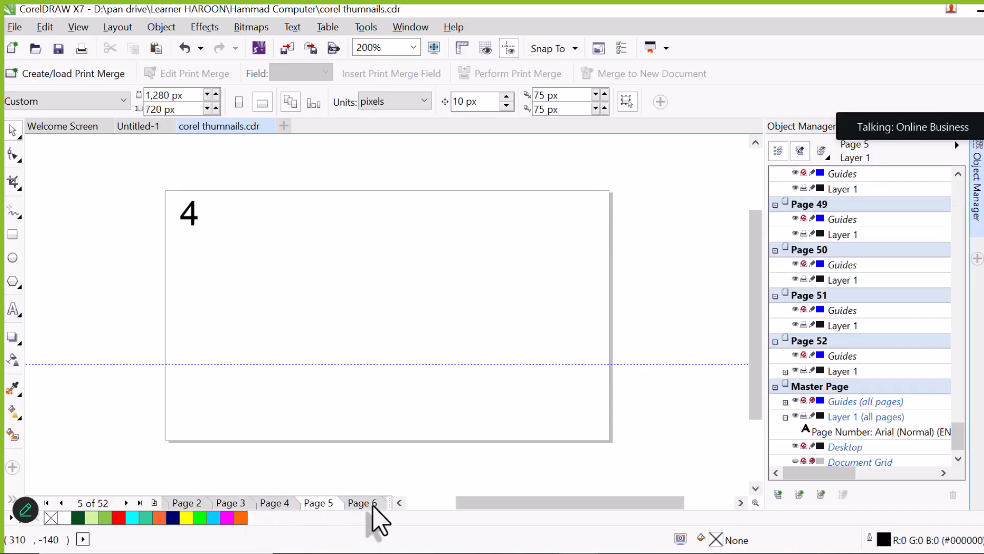
pyautogui.click(399, 503)
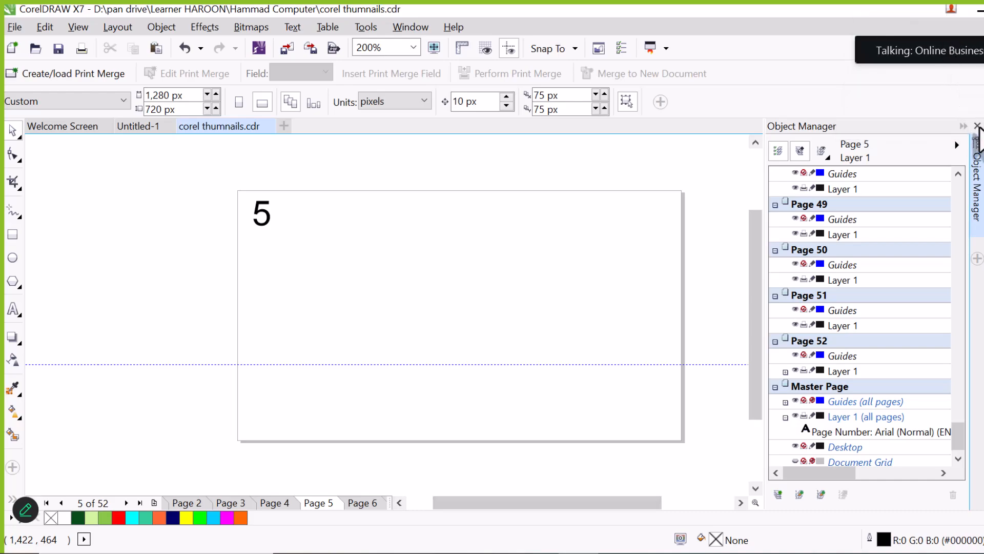
pyautogui.click(977, 126)
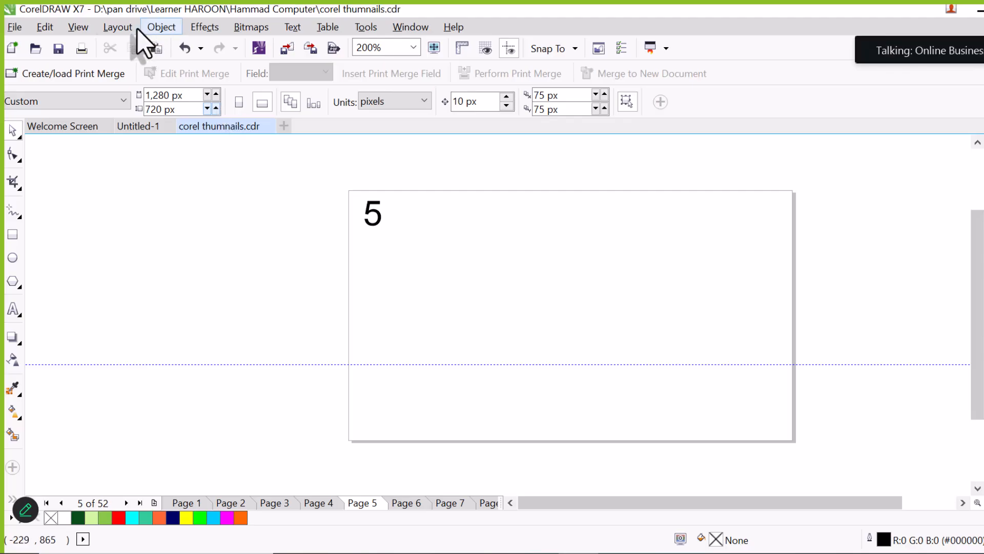
# Set the page numbering to start at number 20 on page 10, using the 1, 2, 3, 4, 5... style.
pyautogui.click(116, 28)
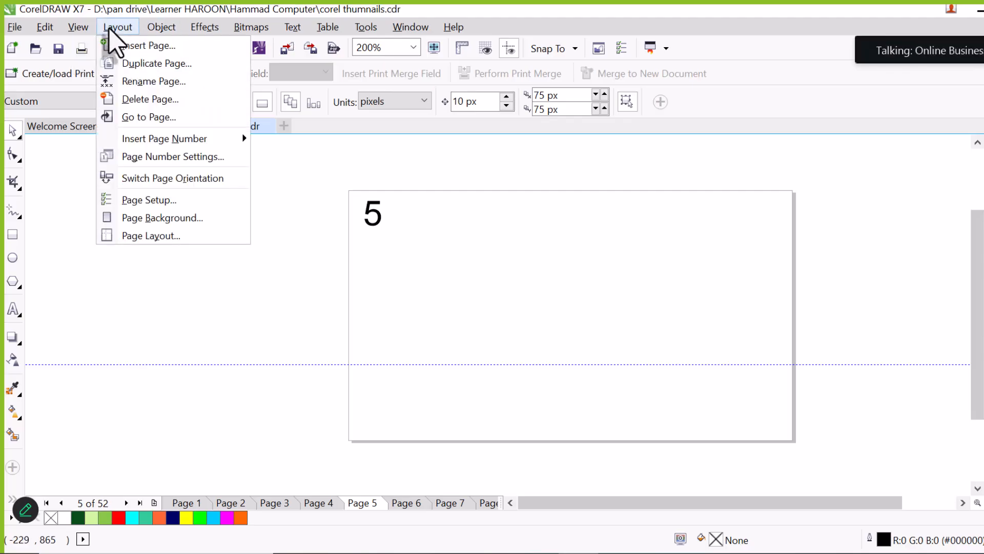
pyautogui.click(195, 158)
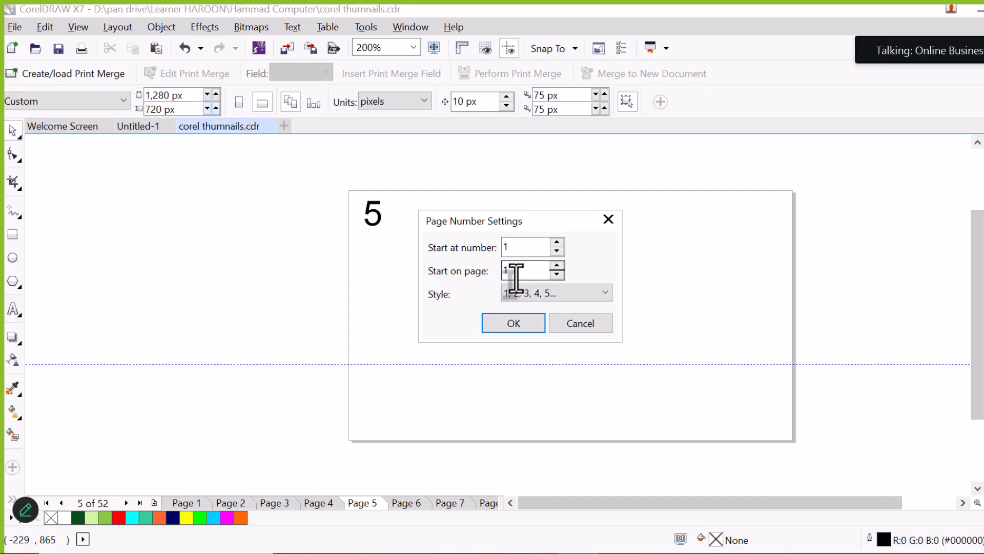
pyautogui.moveTo(517, 272); pyautogui.dragTo(496, 274)
pyautogui.write('10')
pyautogui.moveTo(521, 248); pyautogui.dragTo(501, 250)
pyautogui.write('20')
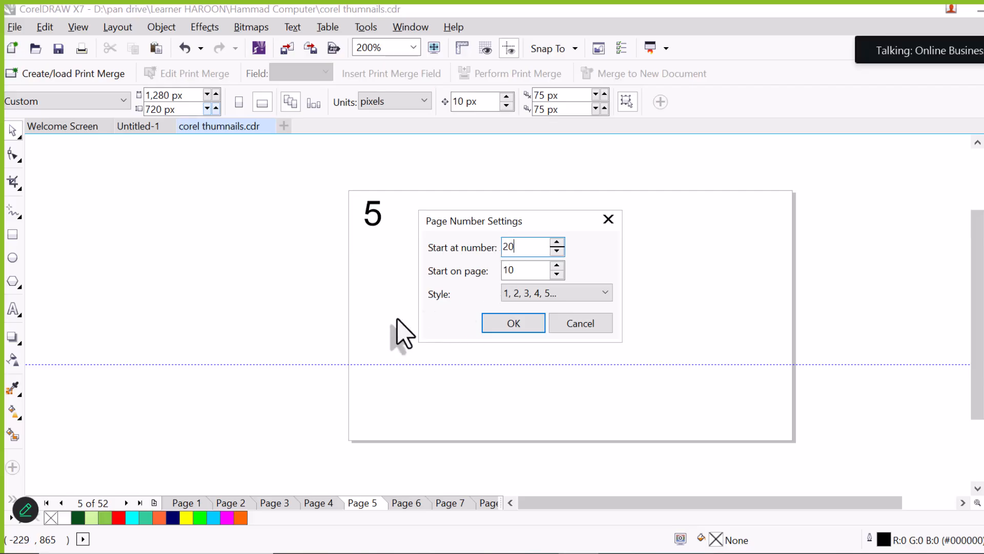
pyautogui.click(523, 294)
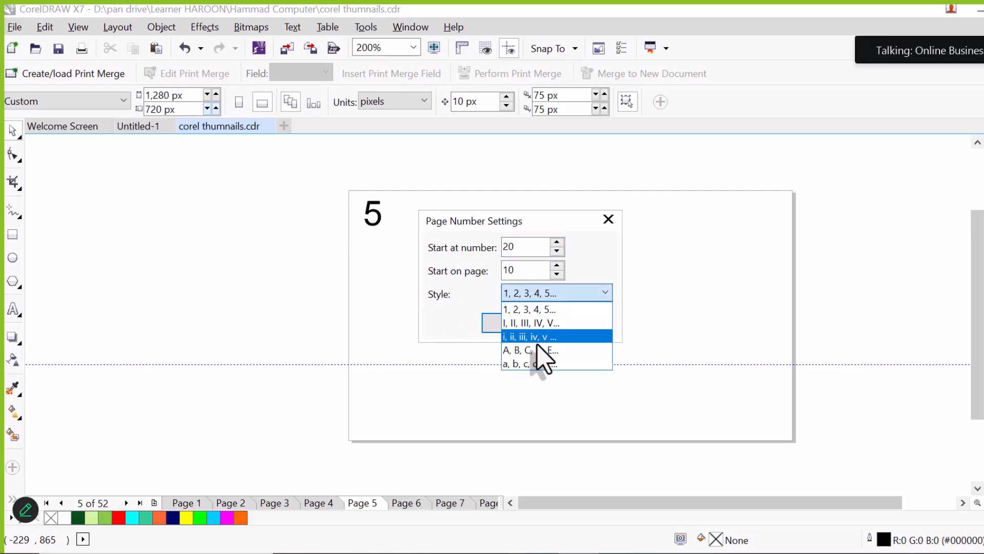
pyautogui.click(519, 310)
pyautogui.click(507, 327)
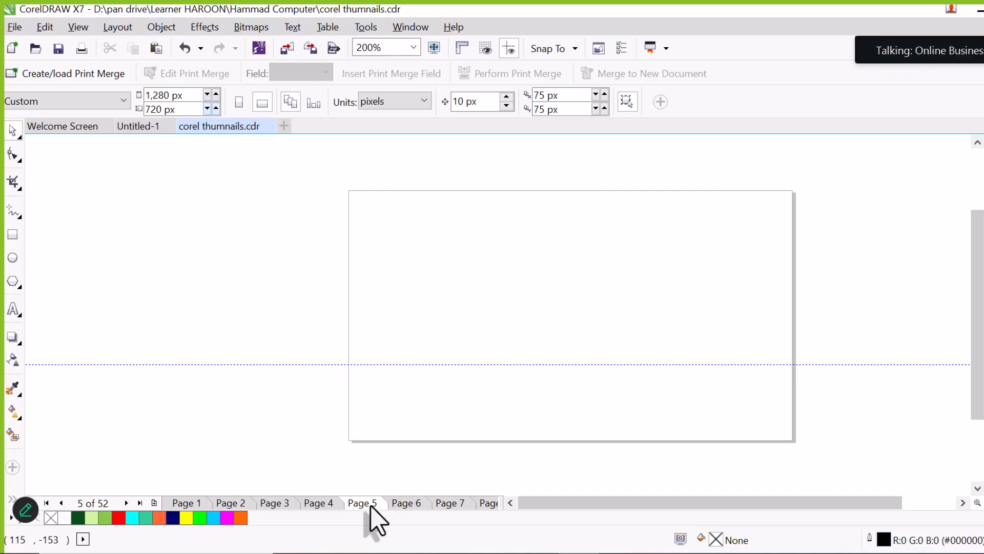
# Examine the page numbers on Pages 6 and 7 and on the document's last pages, from 46 to 52.
pyautogui.click(408, 505)
pyautogui.click(453, 505)
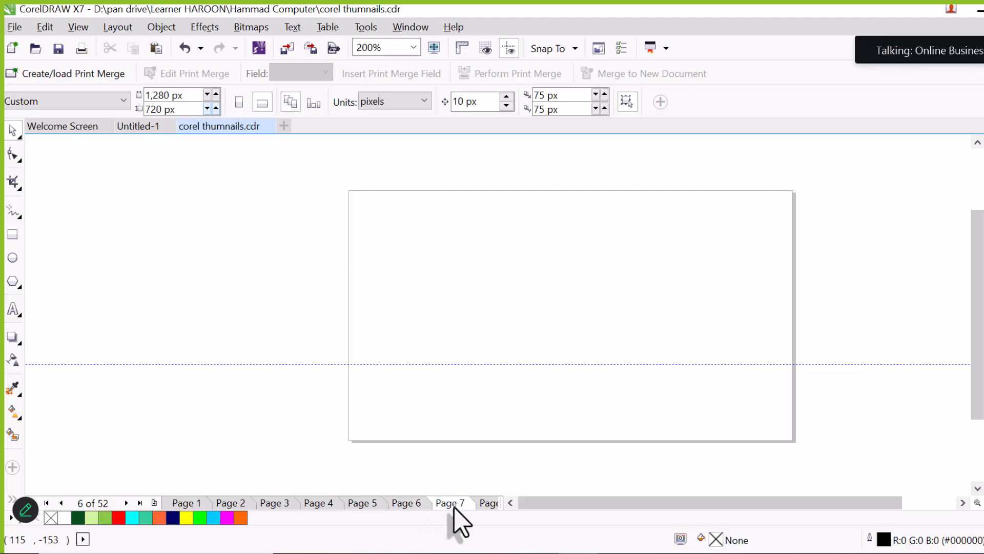
pyautogui.click(141, 504)
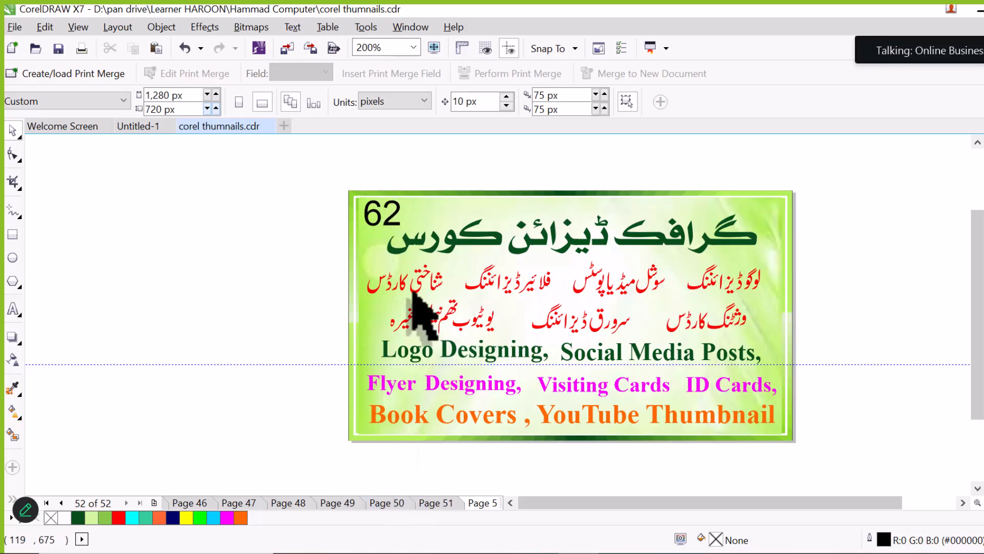
pyautogui.click(351, 503)
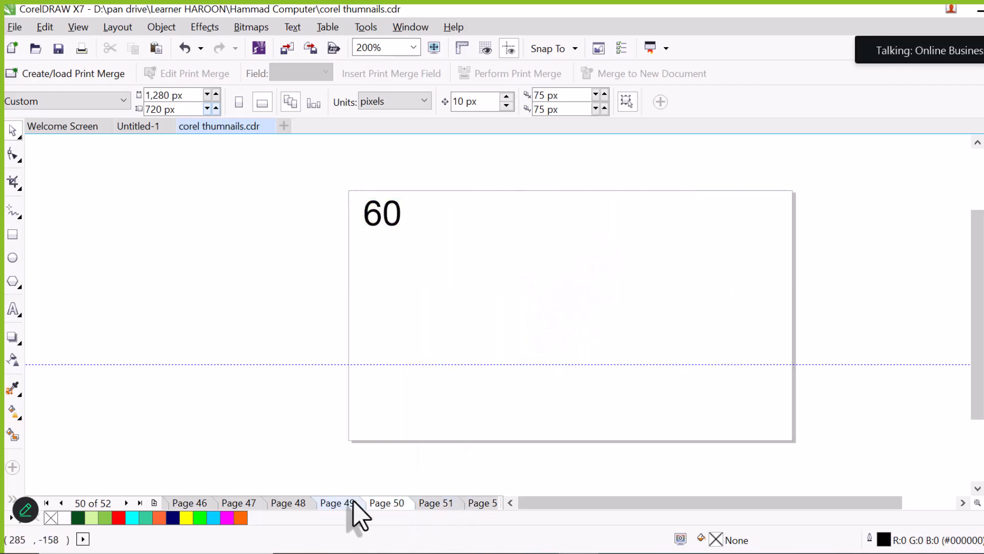
pyautogui.click(338, 503)
pyautogui.click(282, 504)
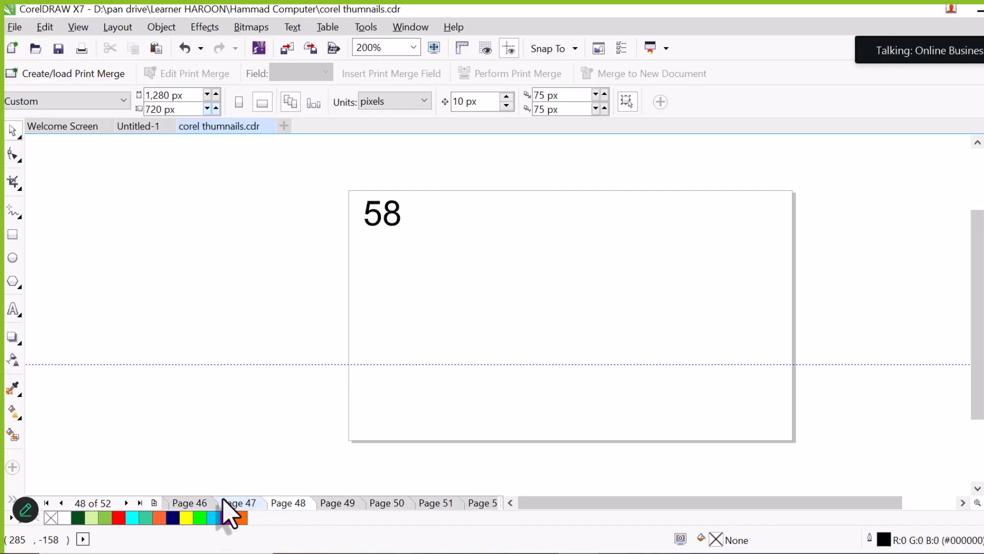
pyautogui.click(192, 504)
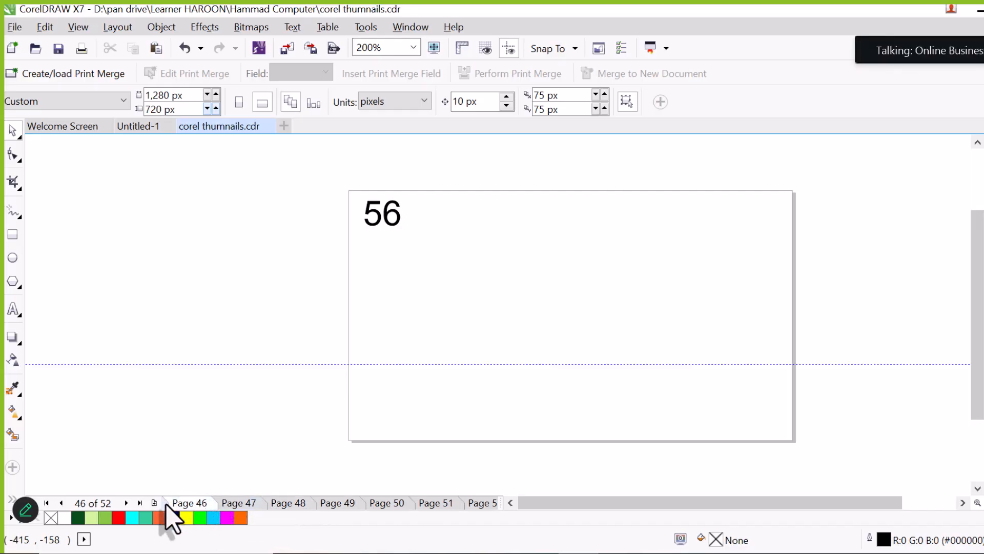
pyautogui.click(489, 504)
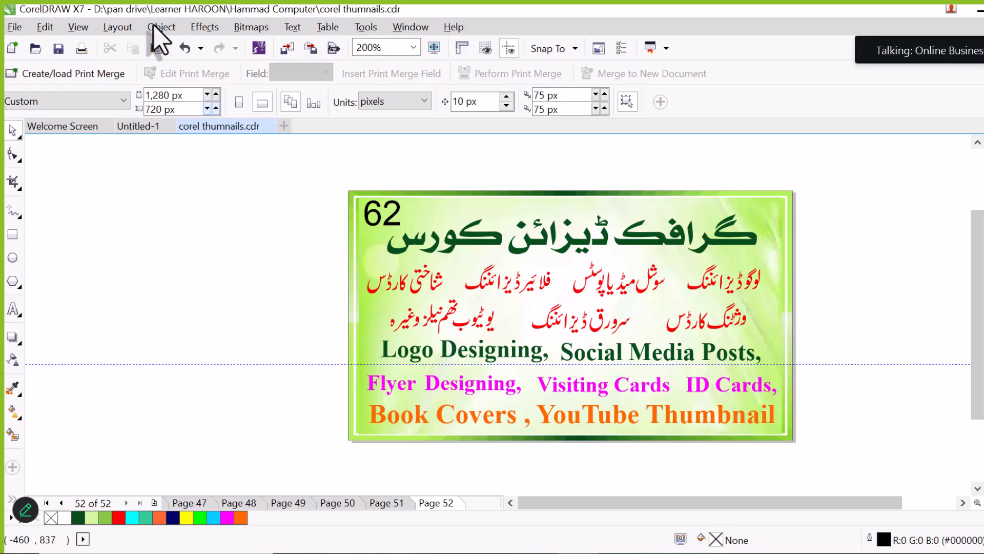
# Go to page 11 with the Go to Page command.
pyautogui.click(122, 28)
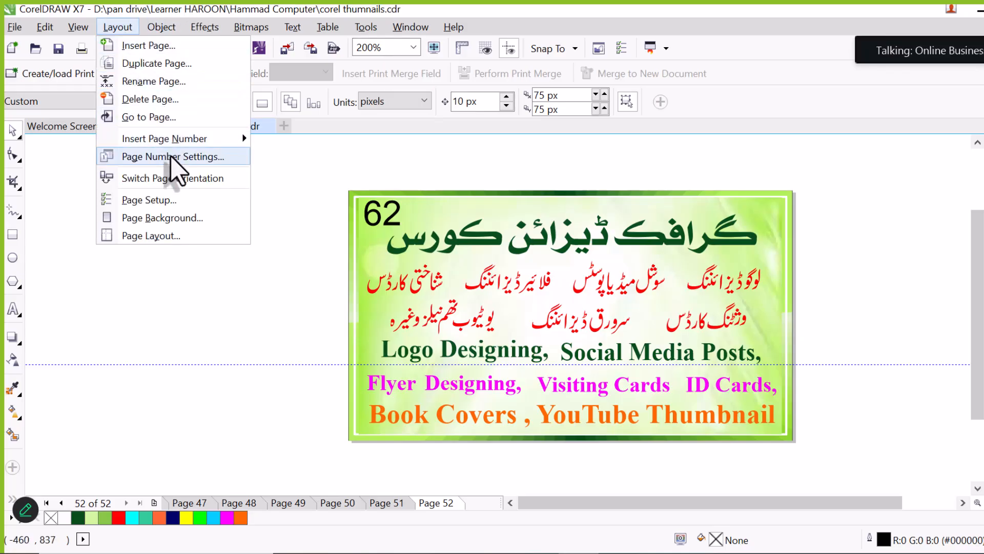
pyautogui.click(151, 117)
pyautogui.write('11')
pyautogui.click(484, 308)
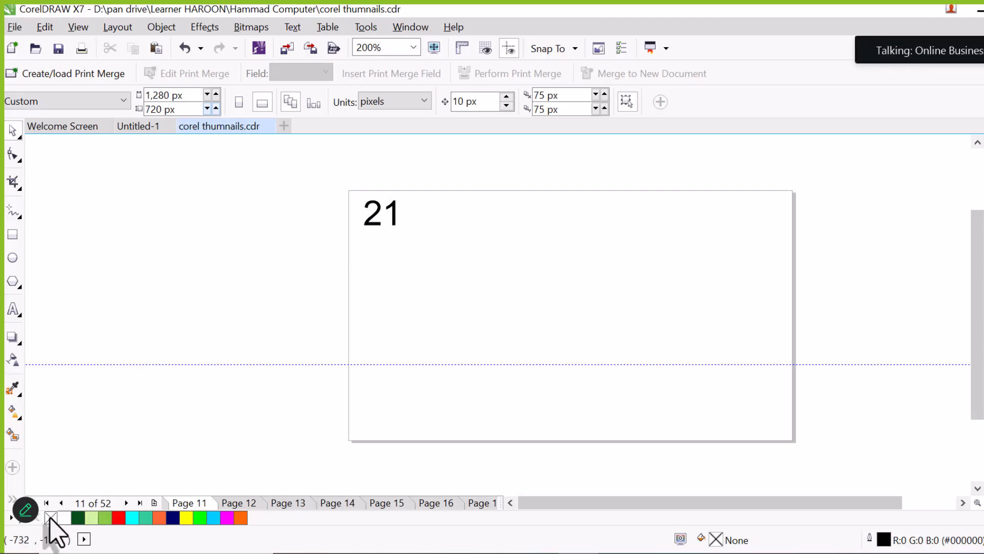
# Compare the page numbering on Pages 1 and 8 with that on the document's final pages, including Pages 49 and 50.
pyautogui.click(47, 503)
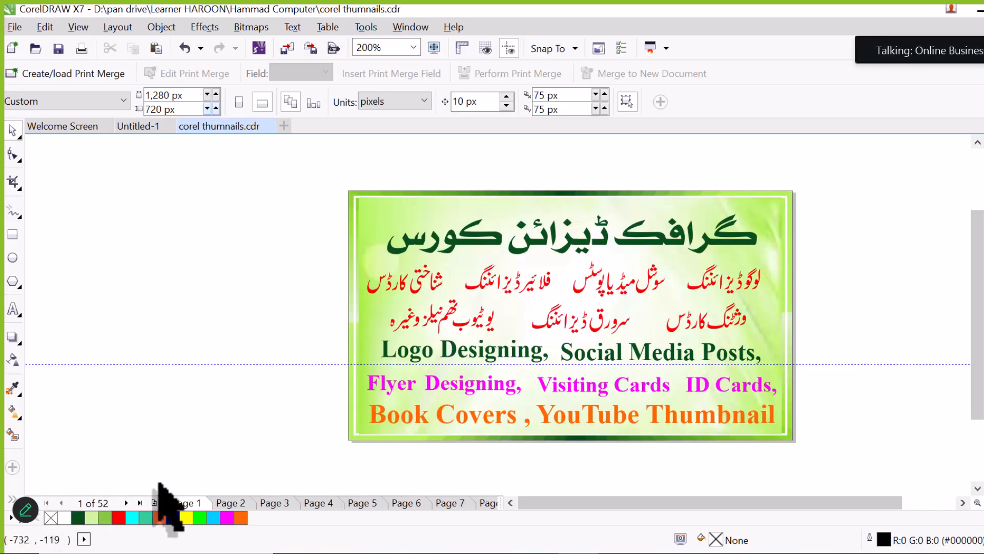
pyautogui.click(488, 503)
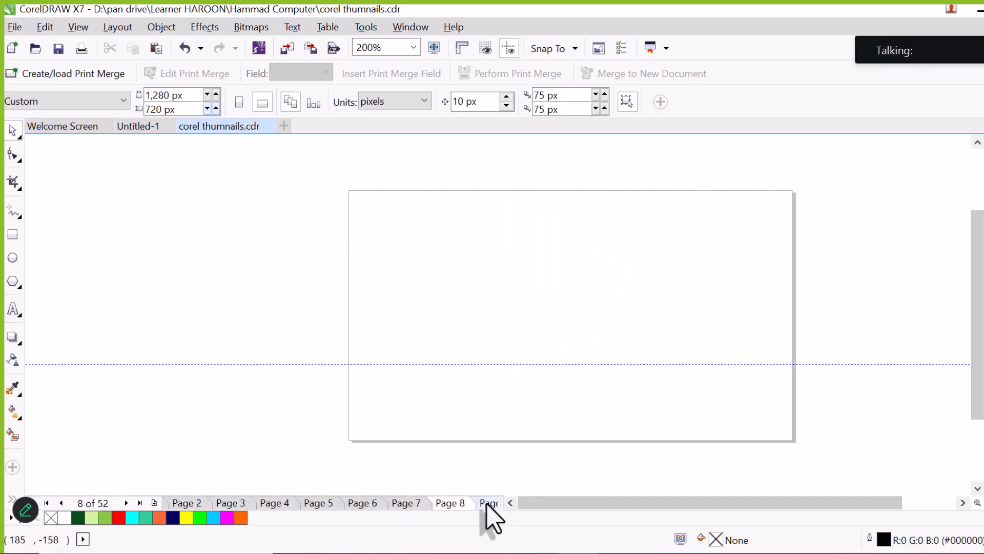
pyautogui.click(141, 503)
pyautogui.click(141, 502)
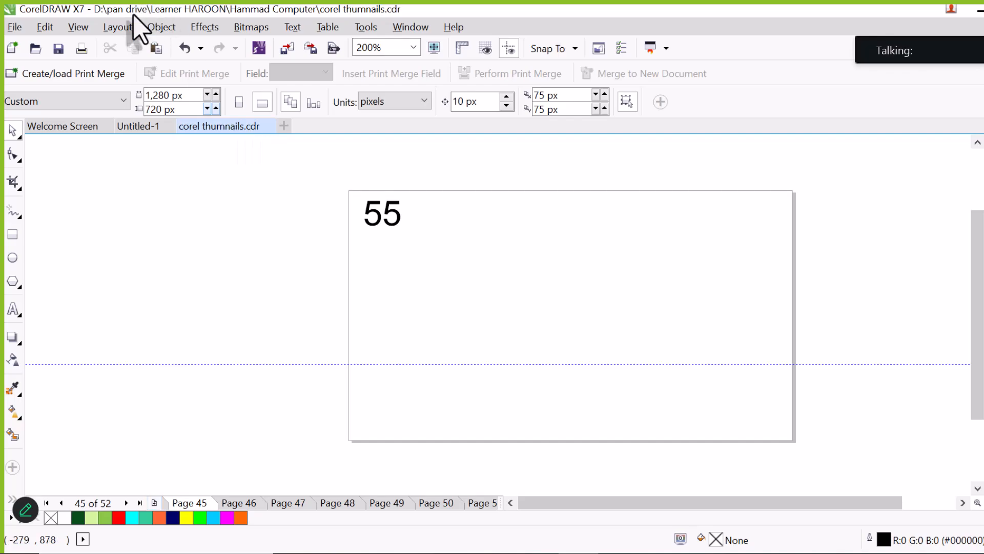
pyautogui.click(330, 505)
pyautogui.click(397, 505)
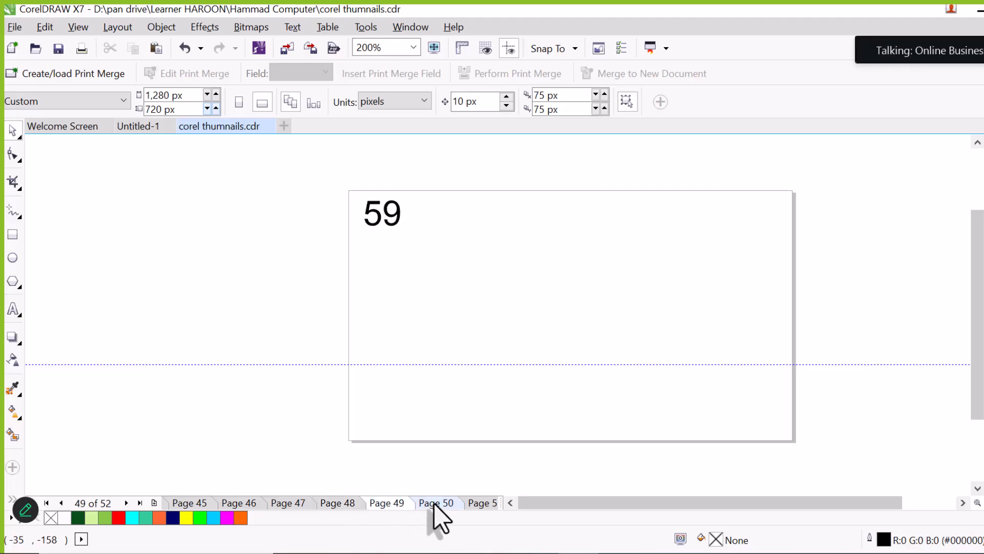
pyautogui.click(434, 504)
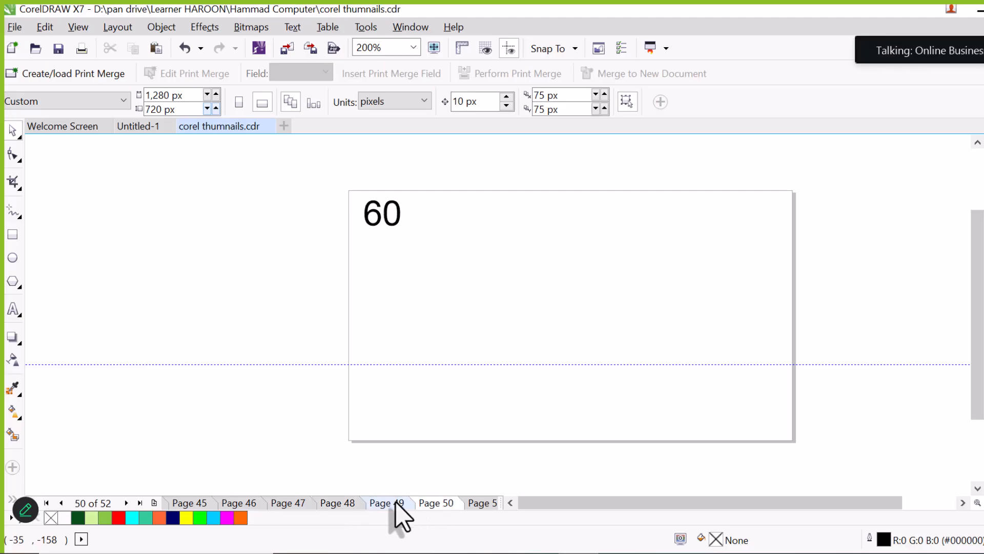
# Go to page 10 with the Go to Page command.
pyautogui.click(117, 27)
pyautogui.click(167, 118)
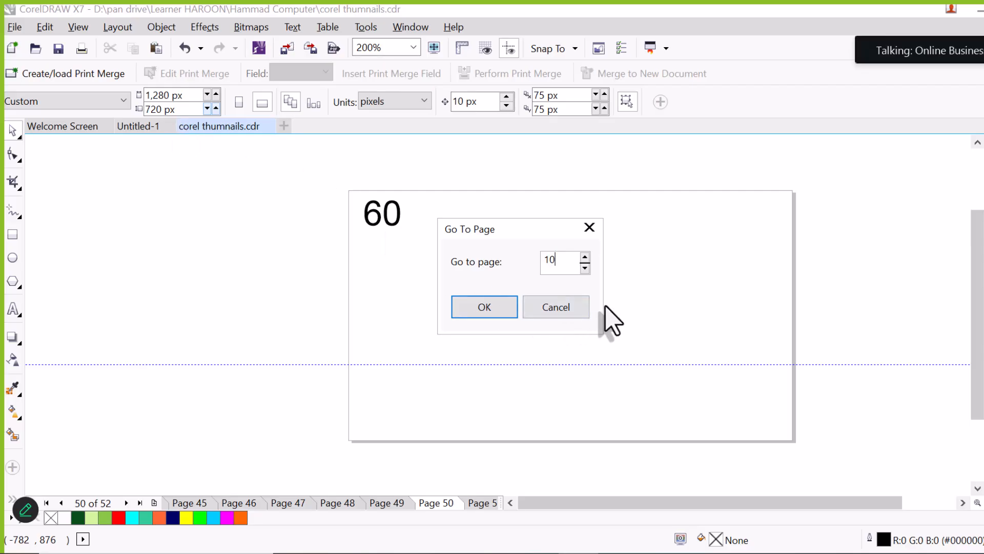
pyautogui.press('Return')
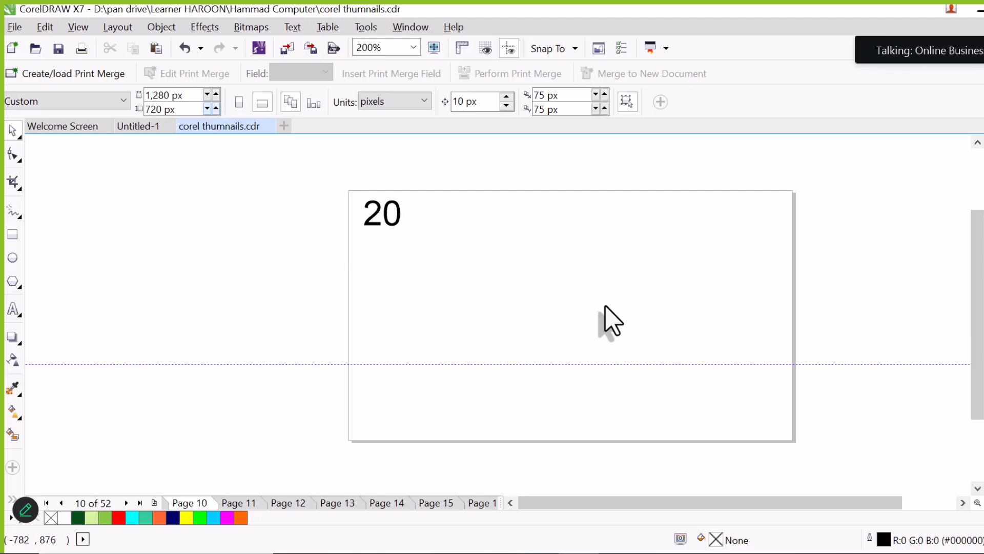
# Switch to the Untitled-1 document and change its A4 page orientation to portrait.
pyautogui.click(119, 28)
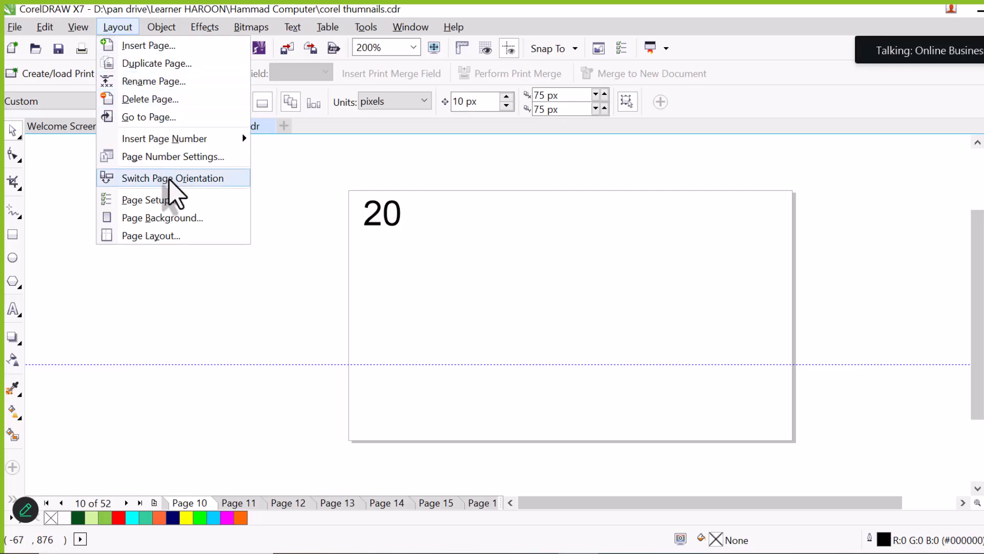
pyautogui.click(209, 310)
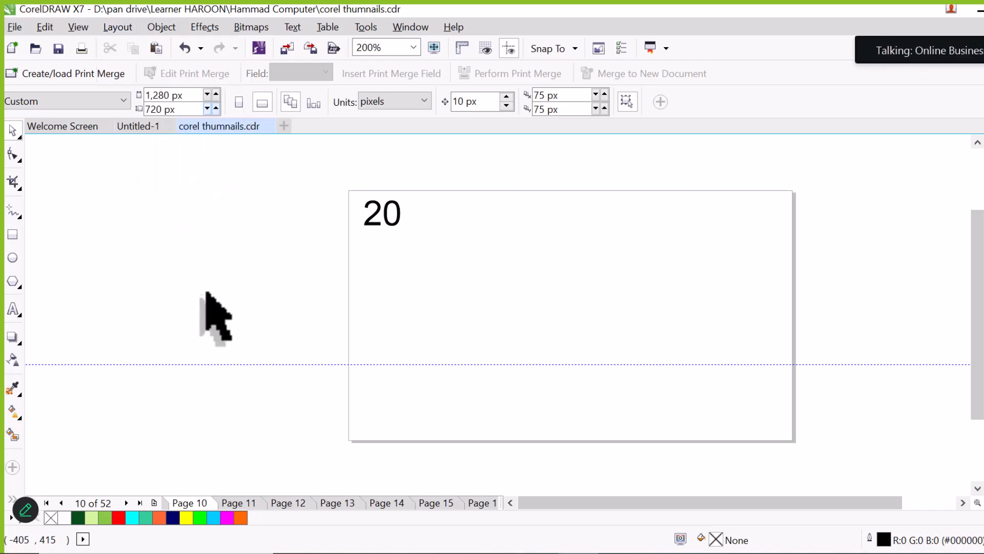
pyautogui.click(143, 133)
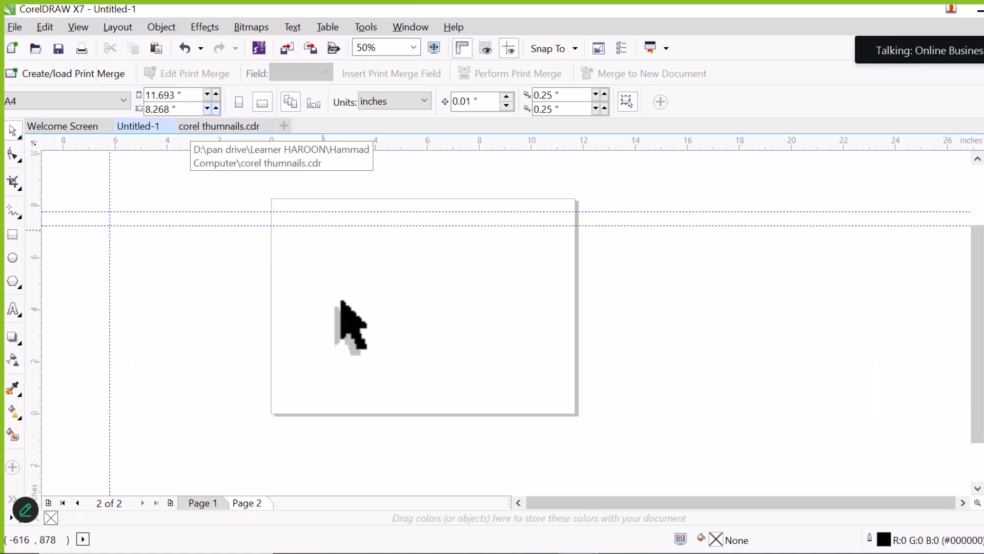
pyautogui.click(125, 30)
pyautogui.click(124, 31)
pyautogui.click(121, 27)
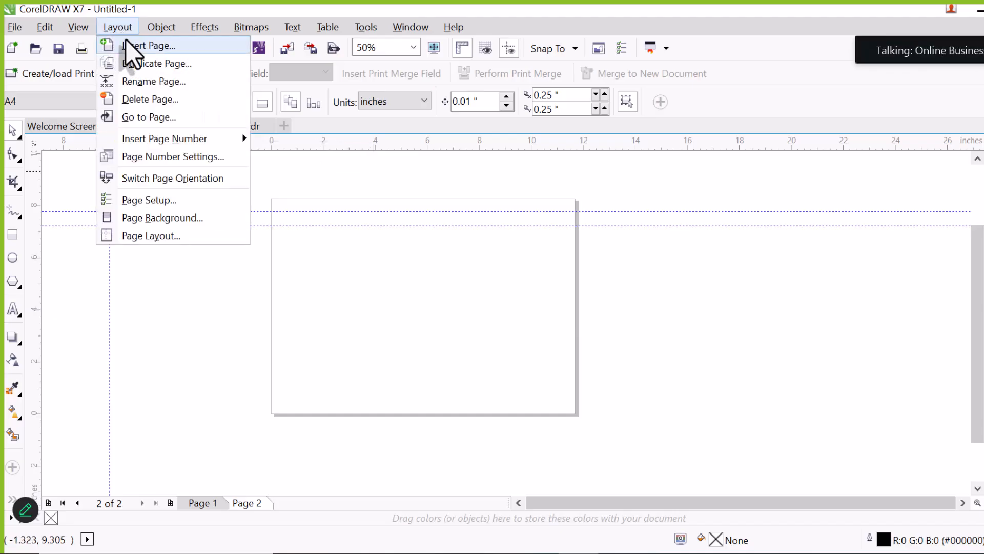
pyautogui.click(160, 181)
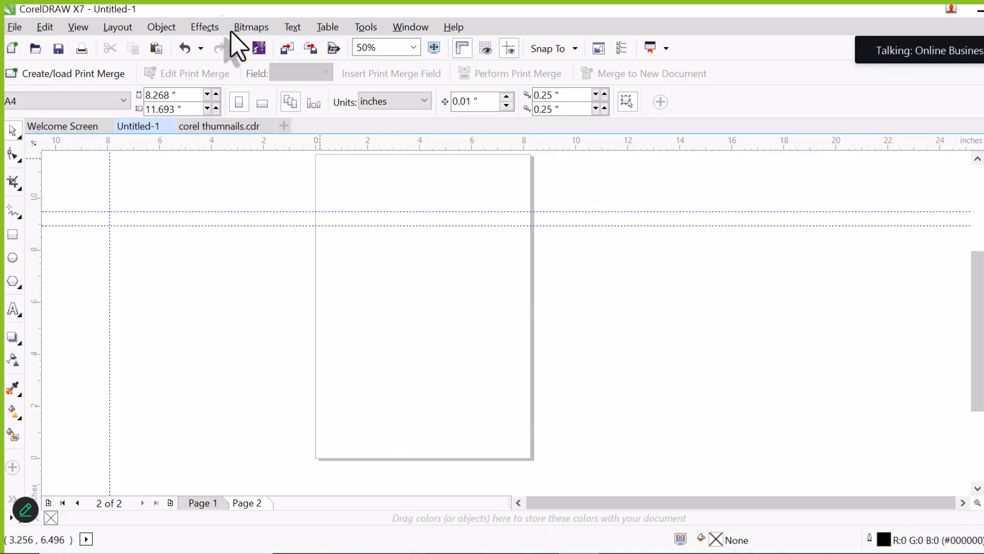
# Switch Page 2 to landscape orientation and set its page size to A5, measured in inches, through Page Setup.
pyautogui.click(118, 31)
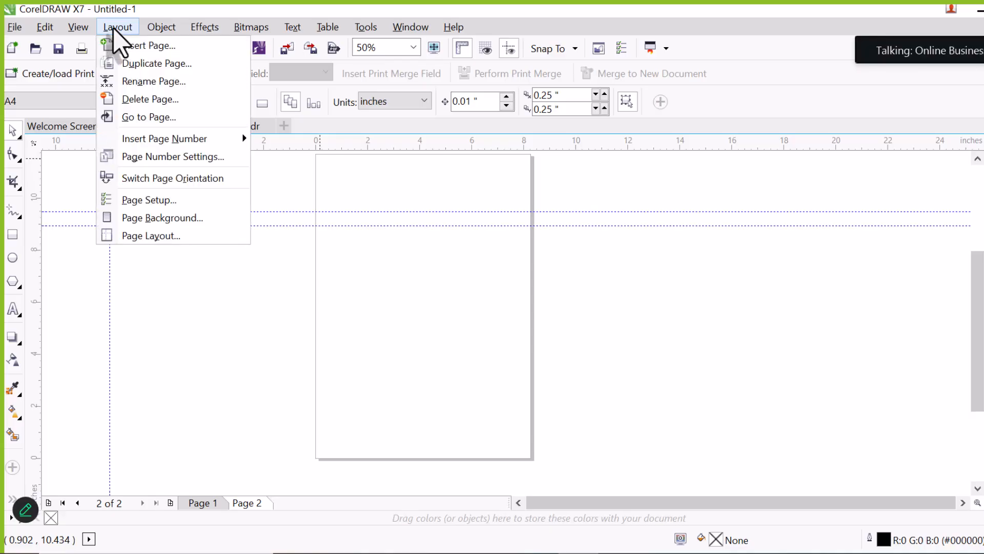
pyautogui.click(203, 179)
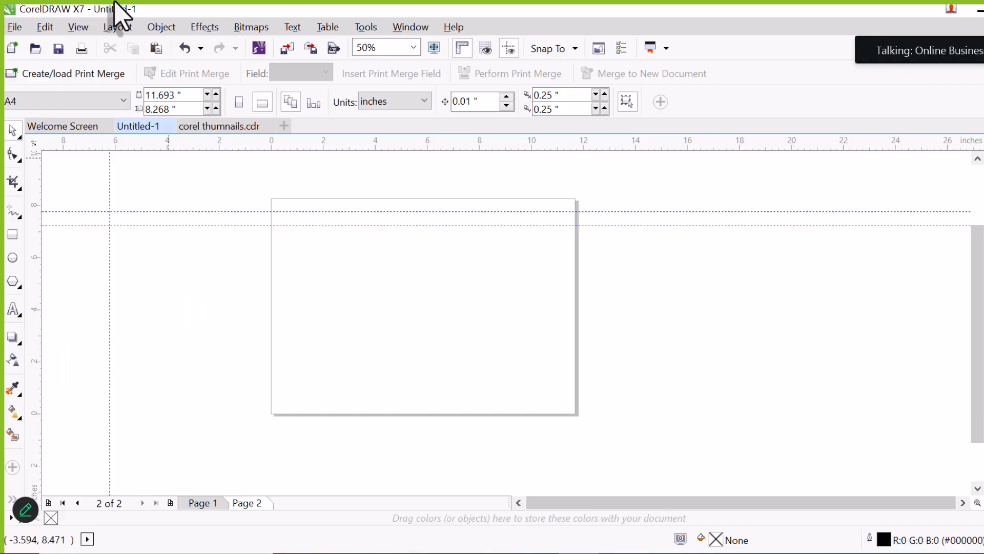
pyautogui.click(116, 31)
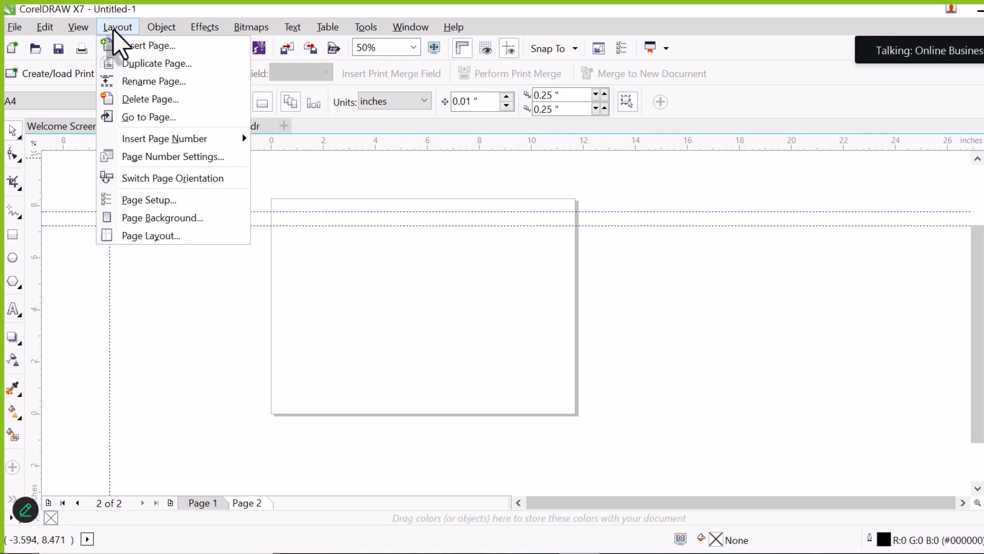
pyautogui.click(165, 200)
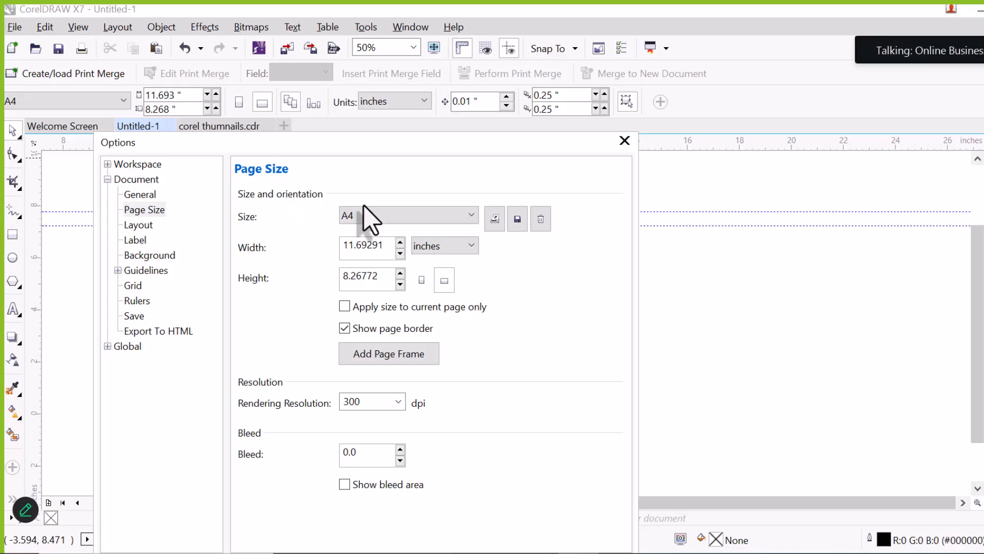
pyautogui.click(368, 218)
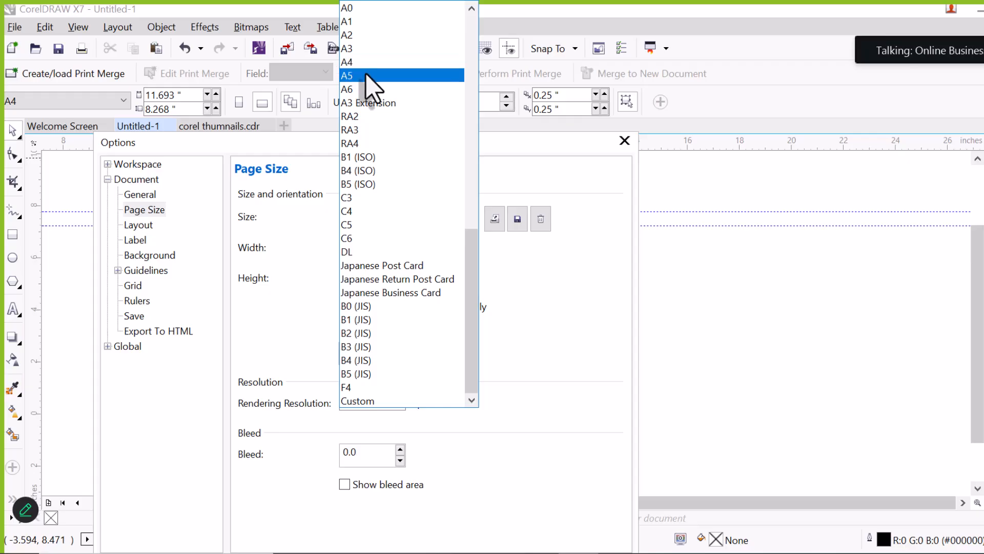
pyautogui.click(361, 77)
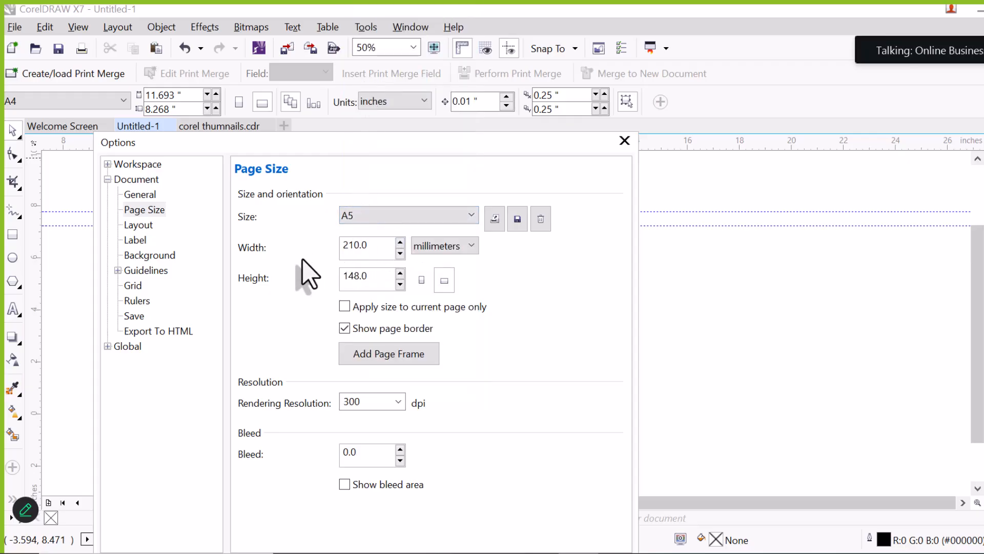
pyautogui.click(451, 246)
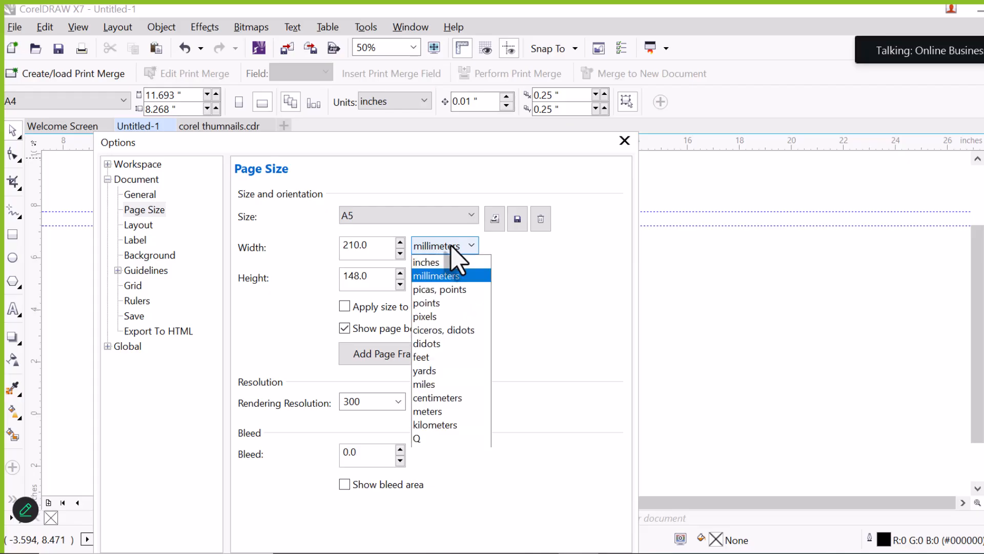
pyautogui.click(441, 260)
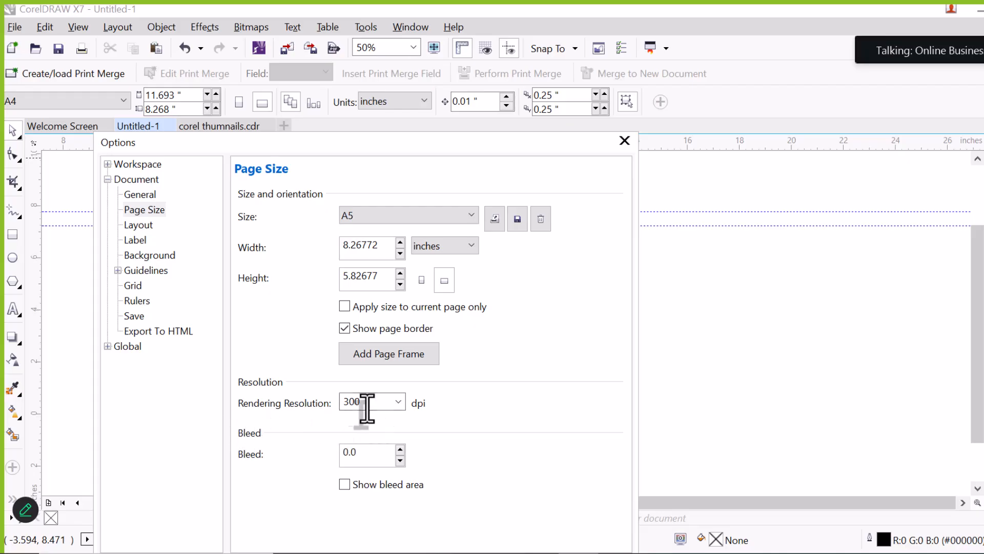
pyautogui.moveTo(396, 147); pyautogui.dragTo(402, 57)
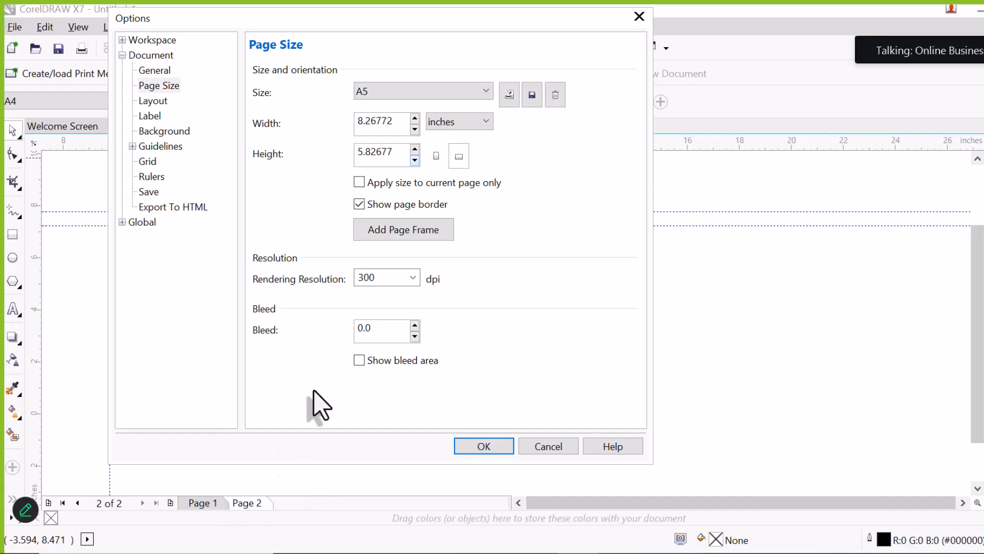
pyautogui.click(485, 446)
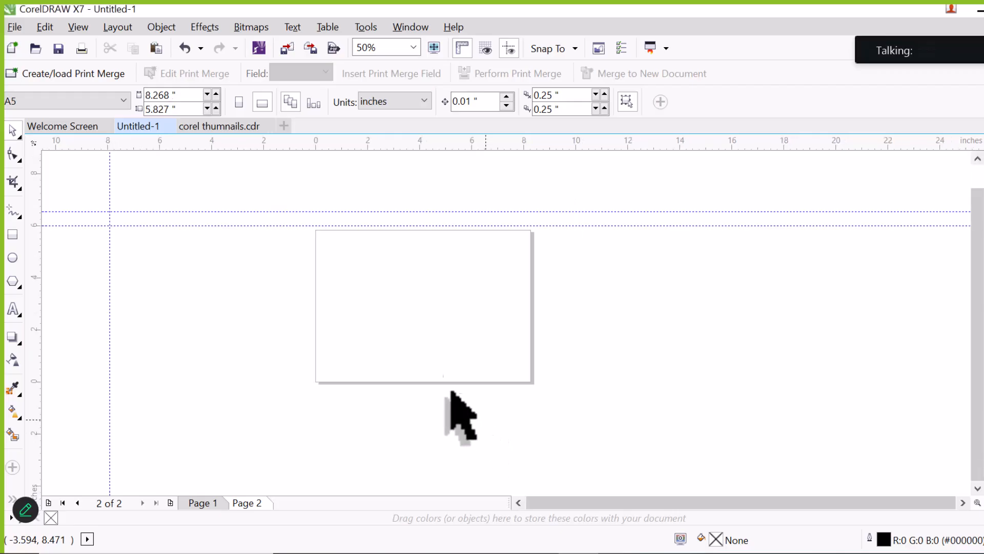
# Go to Page 1 and apply a solid red page background.
pyautogui.click(205, 503)
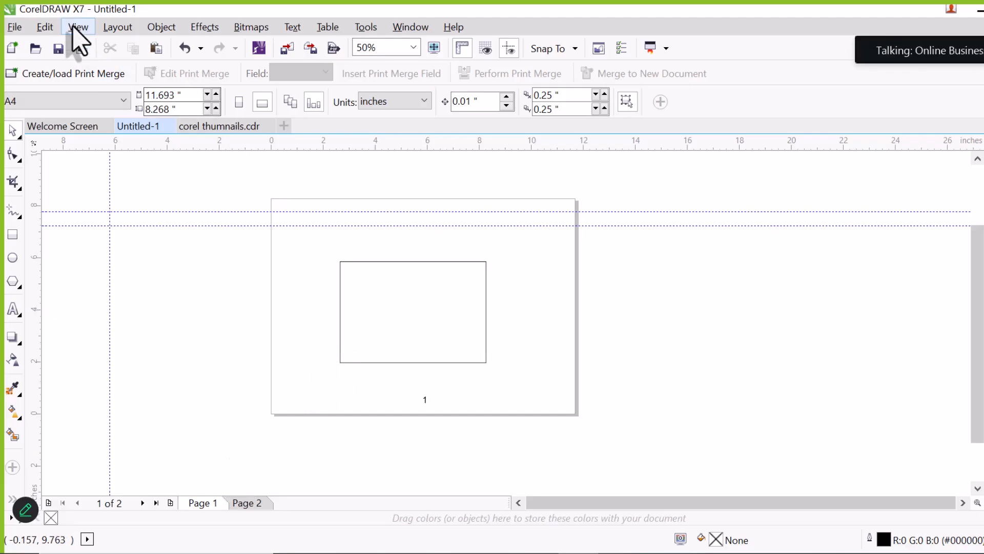
pyautogui.click(126, 30)
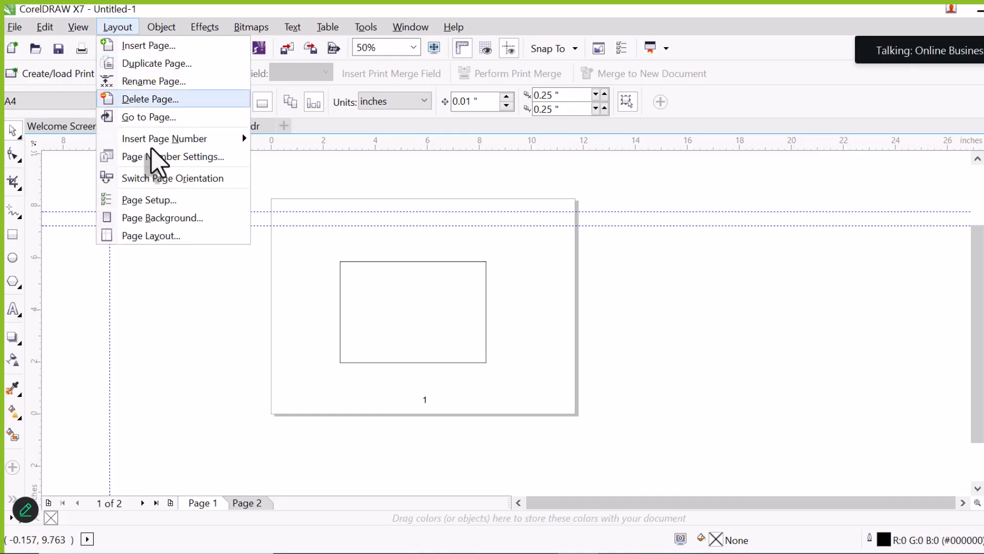
pyautogui.click(177, 219)
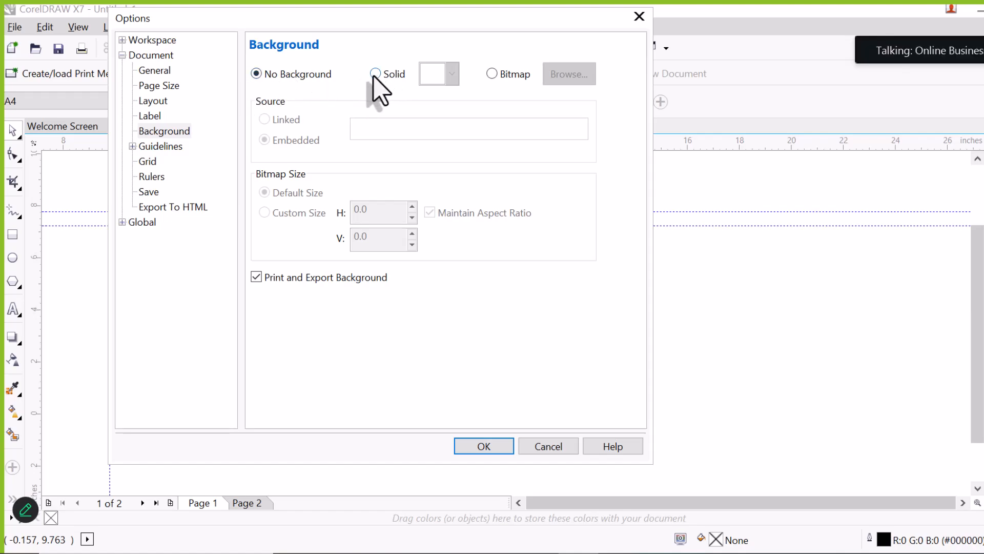
pyautogui.click(451, 75)
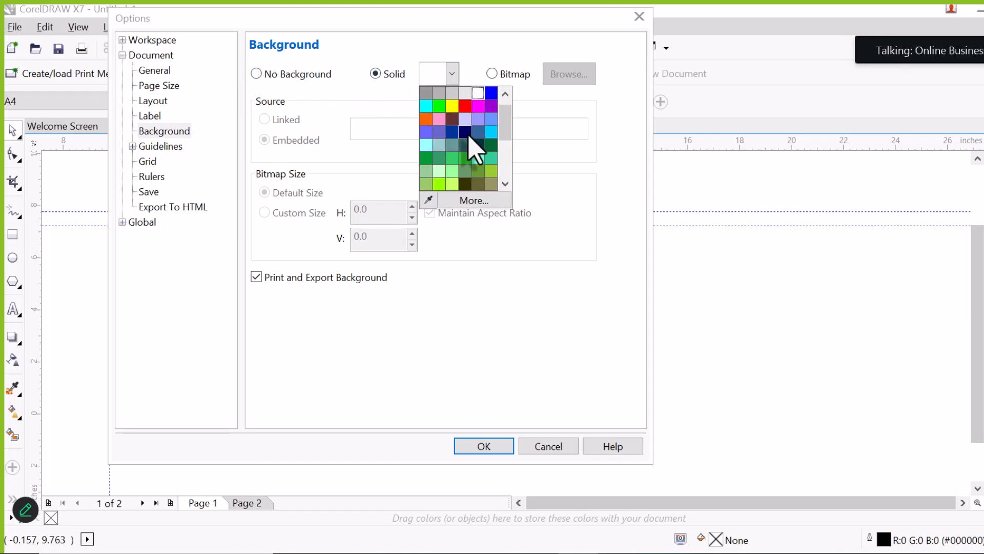
pyautogui.click(465, 107)
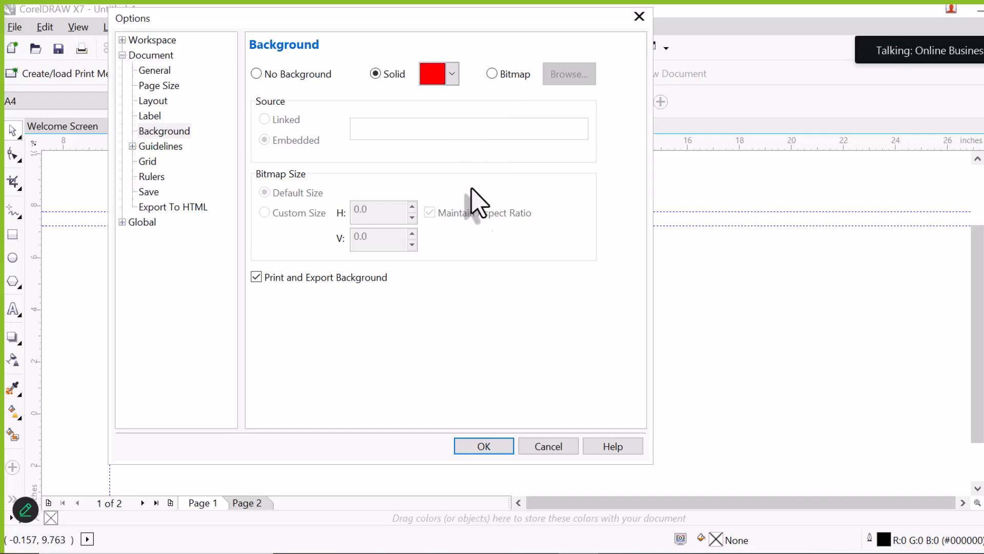
pyautogui.click(498, 445)
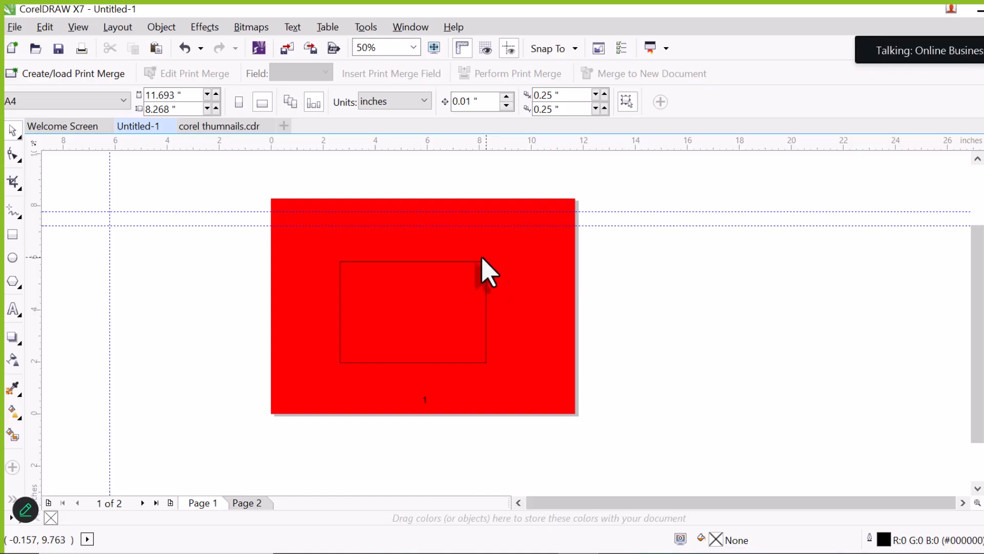
# From Page 2, set the page background to the bitmap "Dark Blue Beige Circle Y2K Illustrative Class Logo" from the Downloads folder, embedded at default size.
pyautogui.click(244, 499)
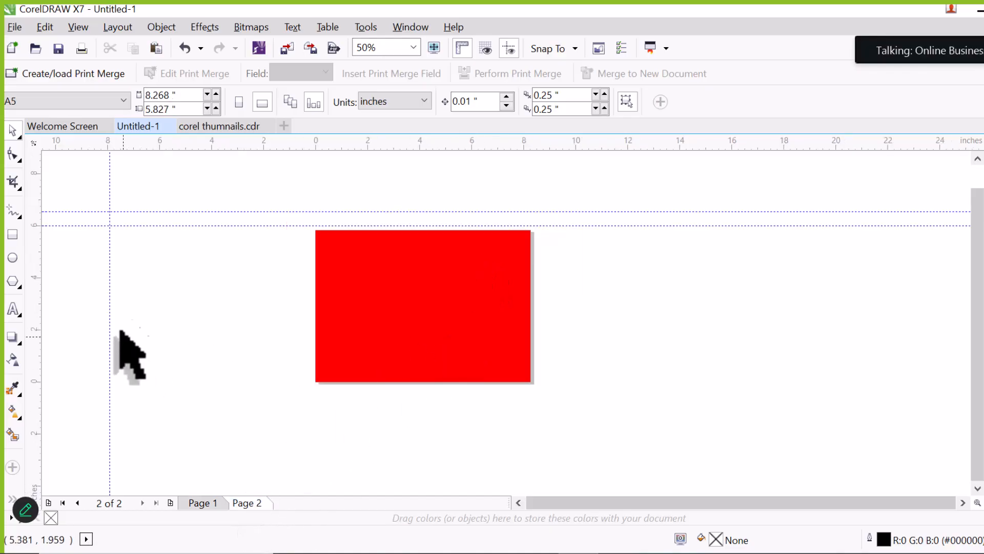
pyautogui.click(124, 29)
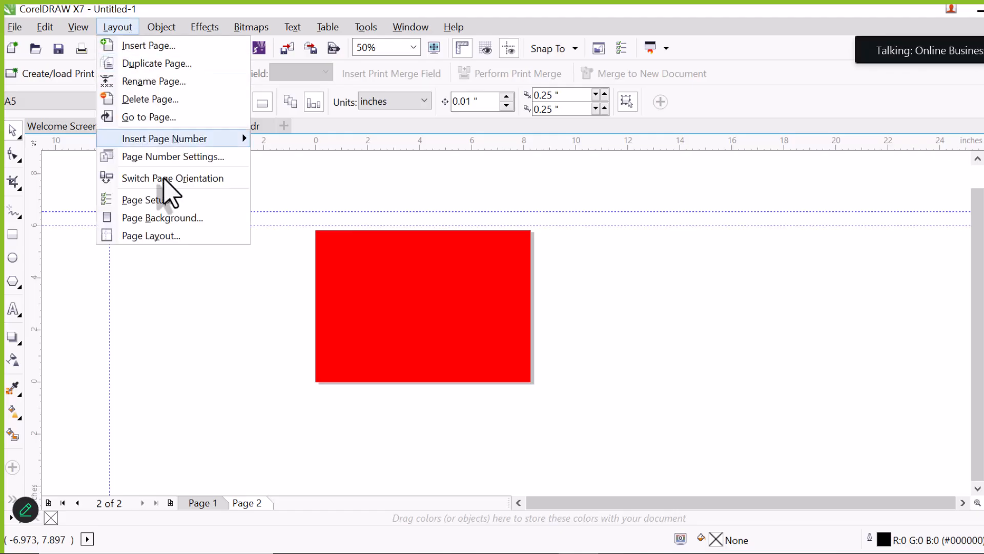
pyautogui.click(177, 223)
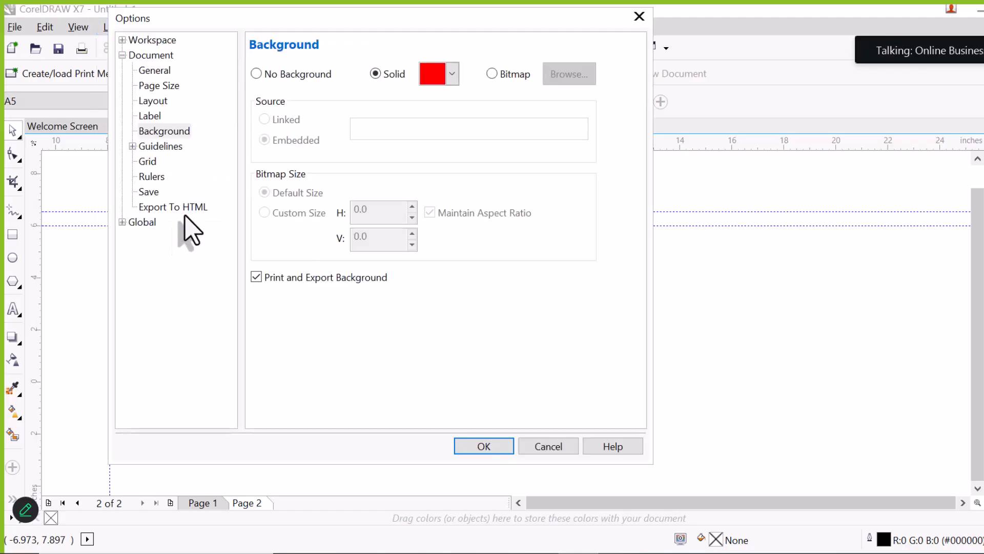
pyautogui.click(493, 75)
pyautogui.click(560, 77)
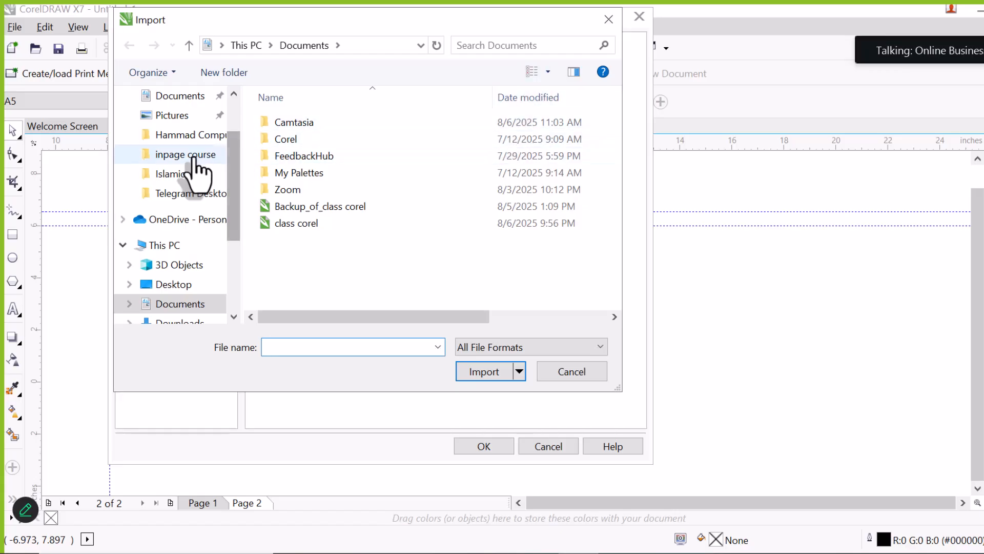
pyautogui.scroll(1, 175, 134)
pyautogui.click(180, 96)
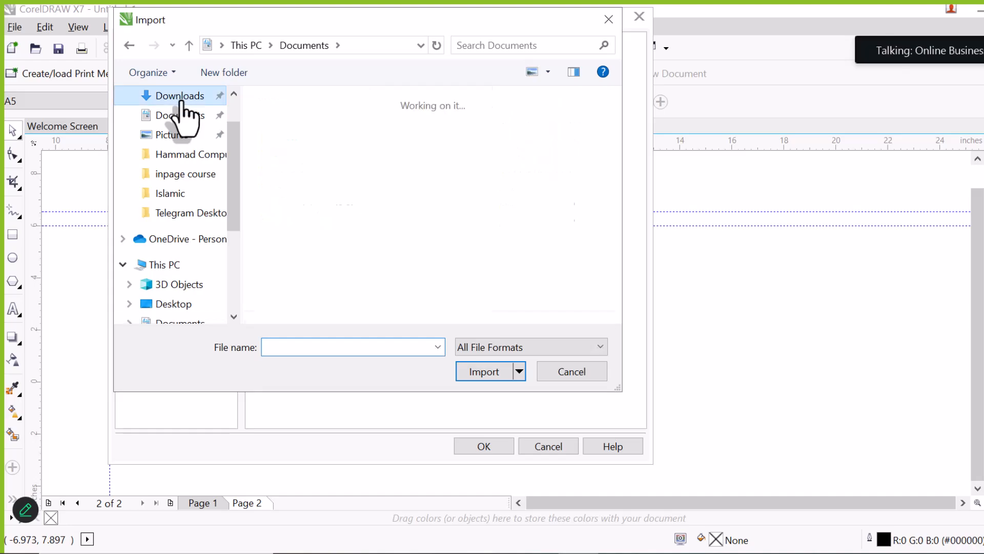
pyautogui.scroll(-4, 410, 198)
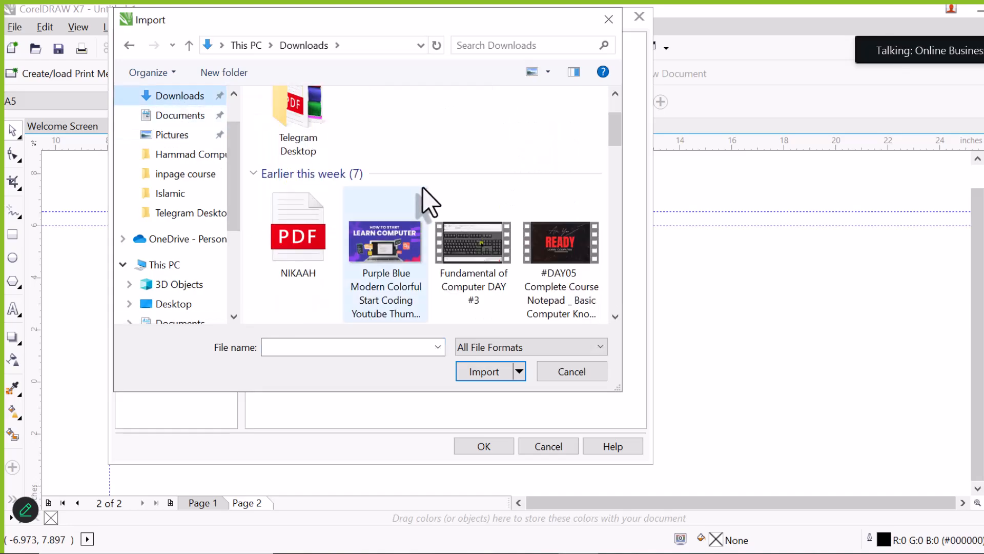
pyautogui.scroll(-10, 428, 201)
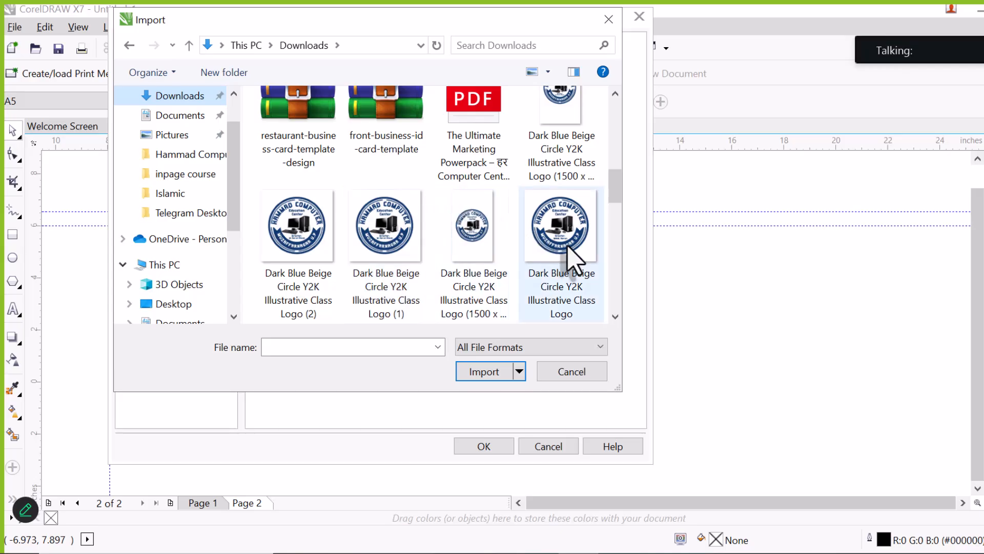
pyautogui.click(572, 259)
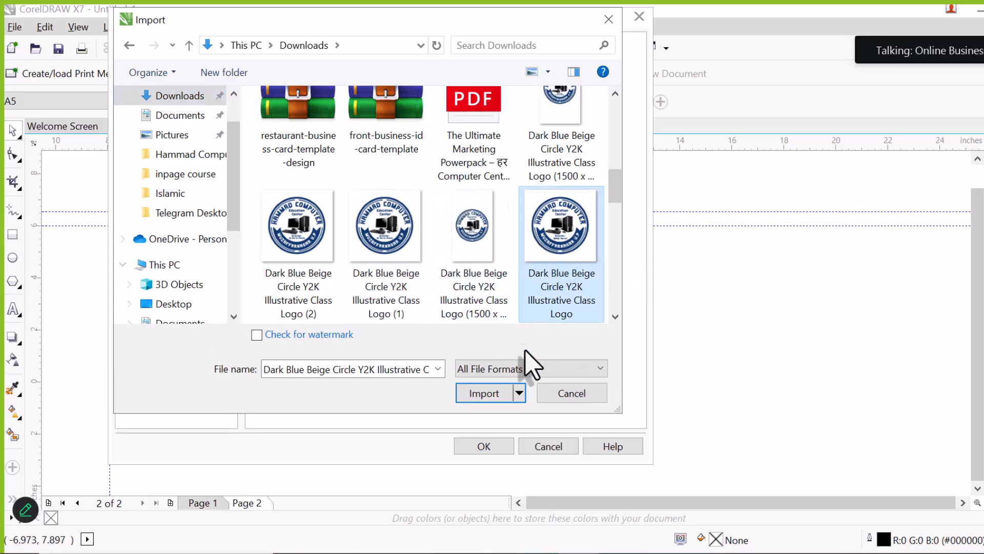
pyautogui.click(484, 393)
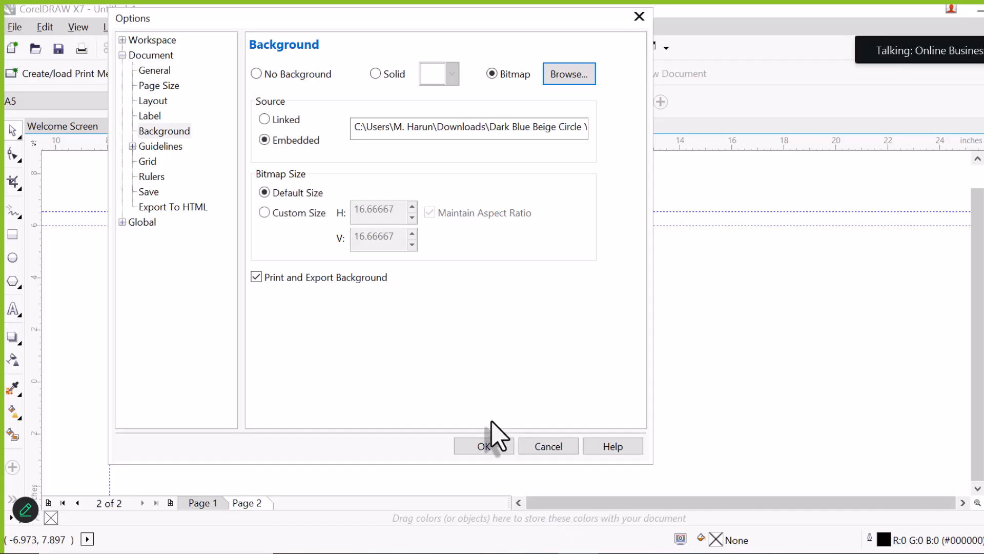
pyautogui.click(492, 446)
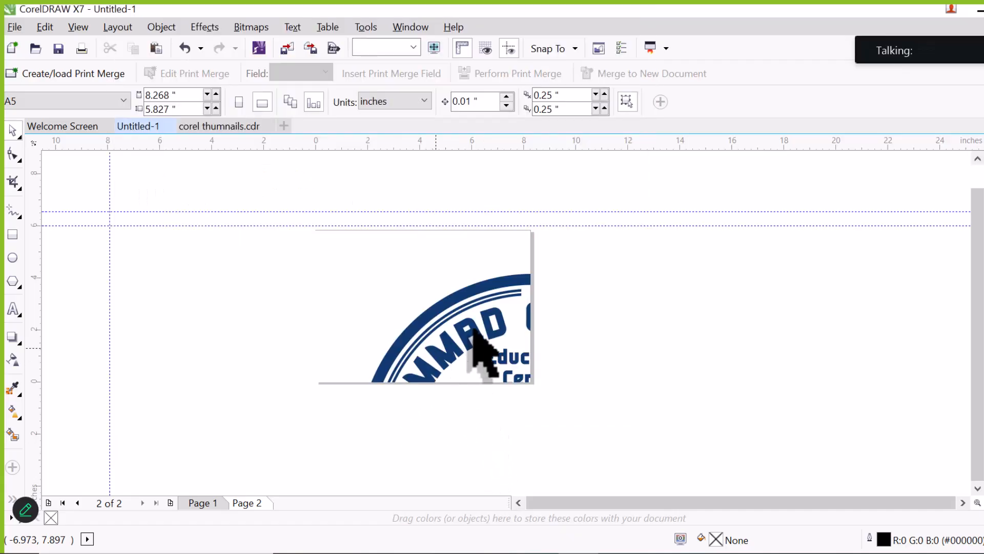
# Examine the bitmap background on Page 2 and Page 1, and review the Page Layout settings without changing them.
pyautogui.moveTo(416, 291); pyautogui.dragTo(450, 352)
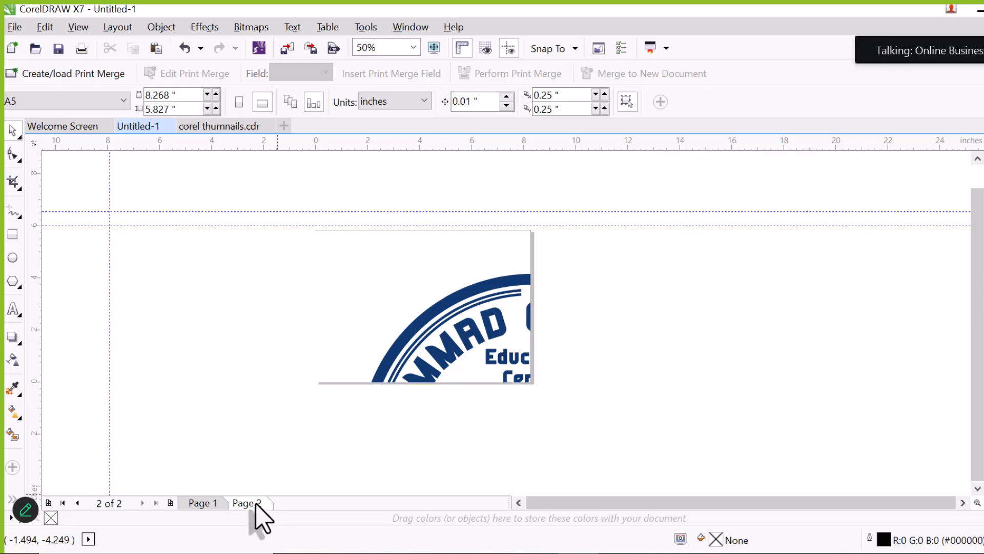
pyautogui.click(205, 504)
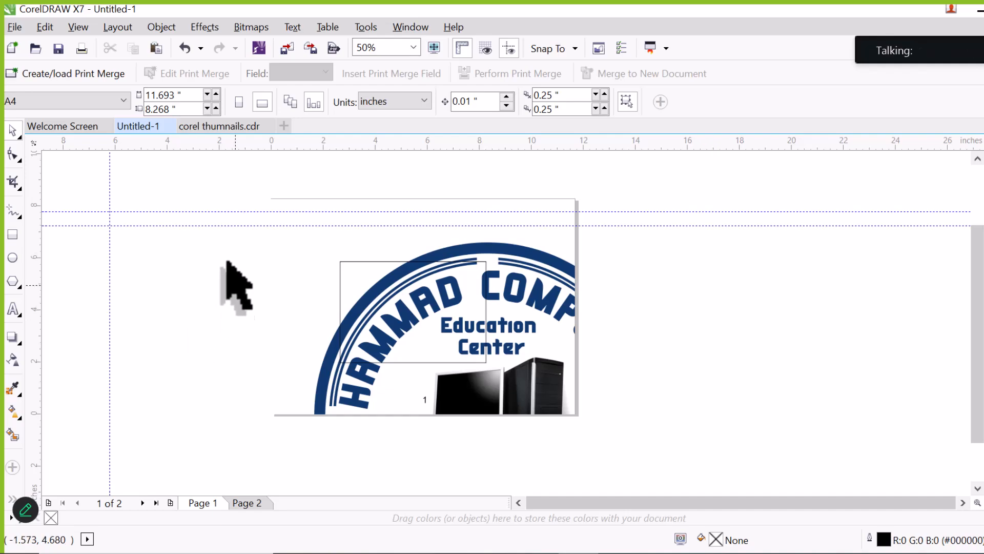
pyautogui.click(121, 28)
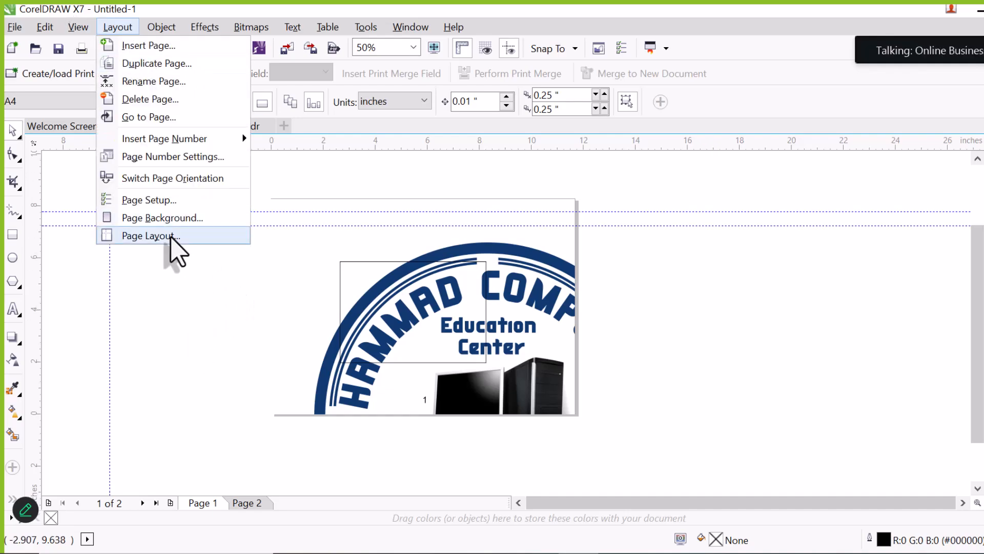
pyautogui.click(174, 249)
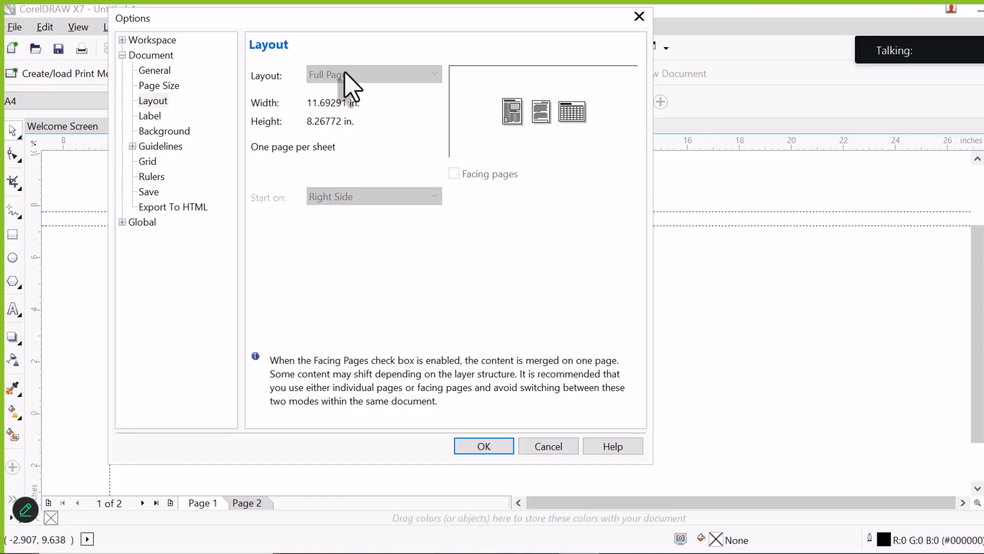
pyautogui.click(474, 446)
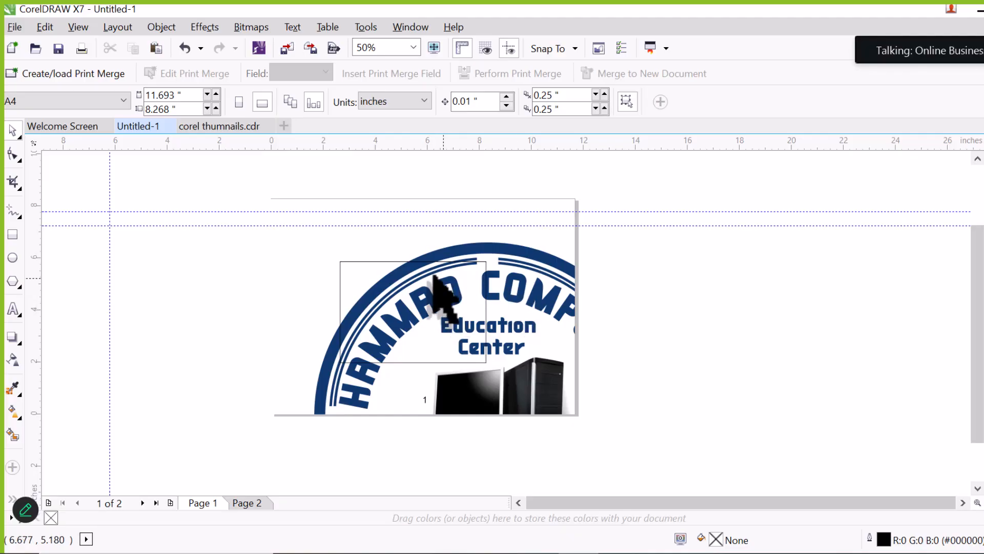
# Close the Untitled-1 and corel thumnails.cdr documents without saving changes.
pyautogui.click(170, 127)
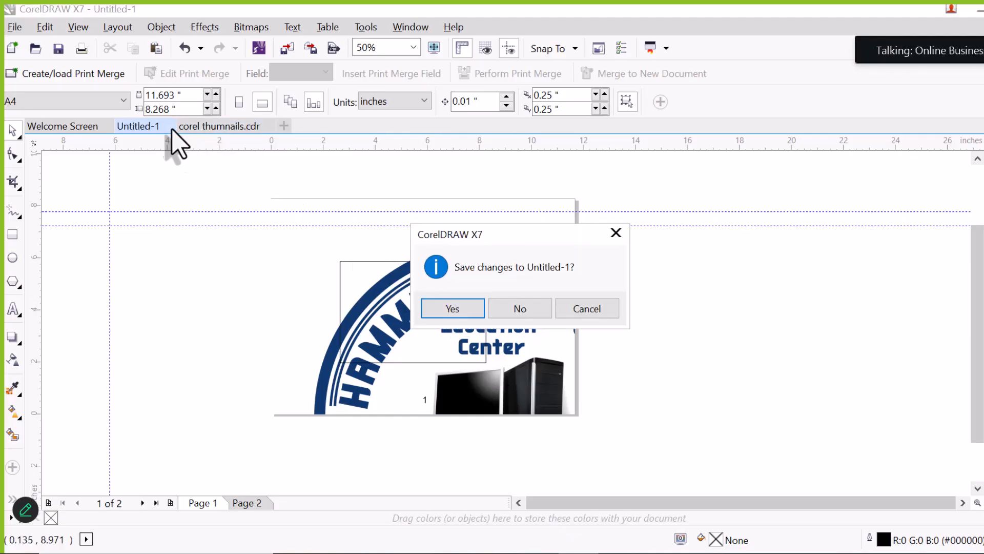
pyautogui.click(517, 308)
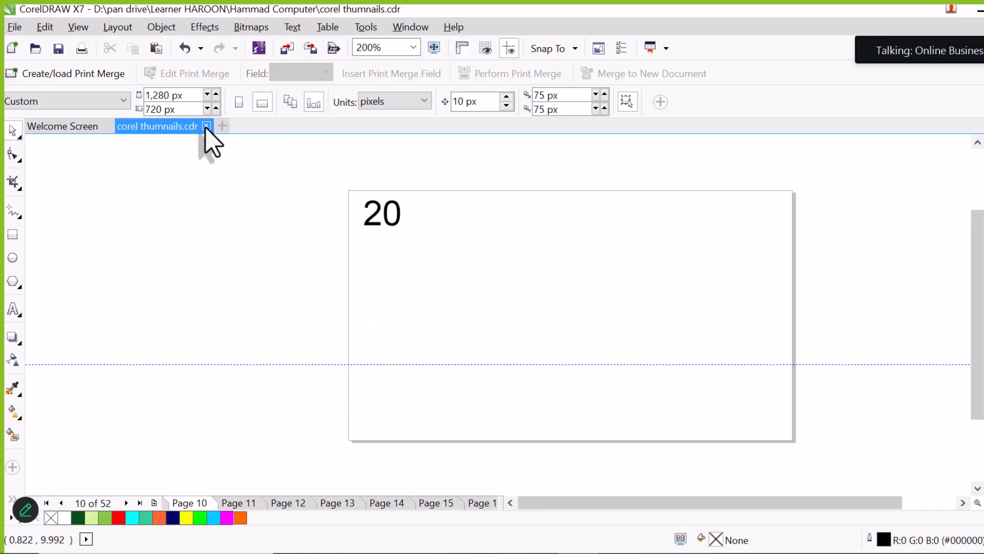
pyautogui.click(207, 126)
pyautogui.click(526, 311)
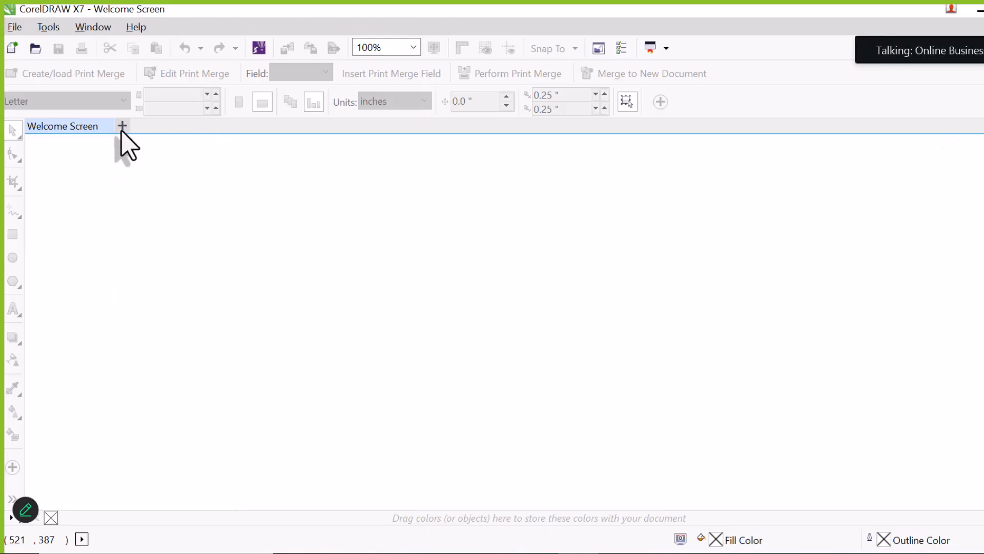
# Create a new one-page A4 portrait document named Untitled-1 and set its page layout to Top-Fold Card.
pyautogui.click(122, 126)
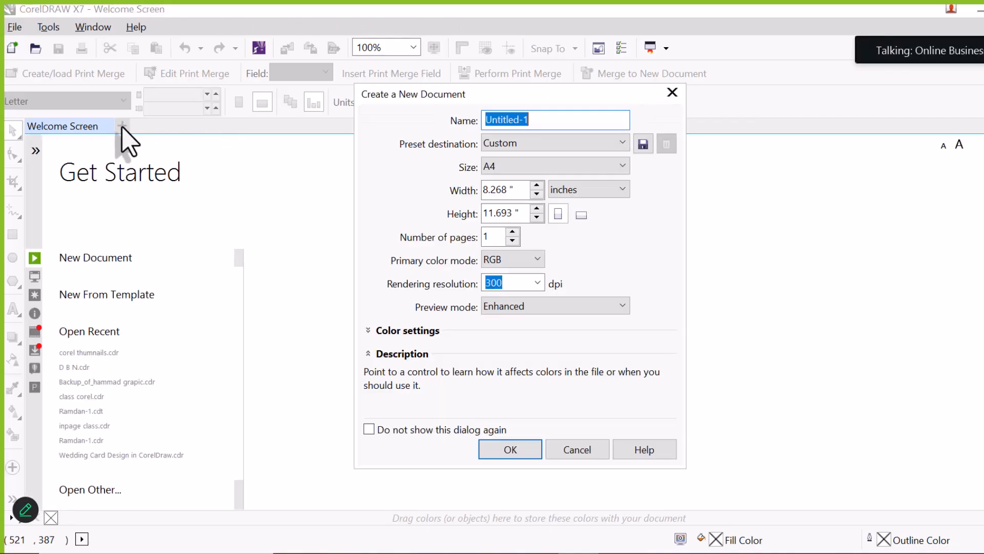
pyautogui.click(495, 451)
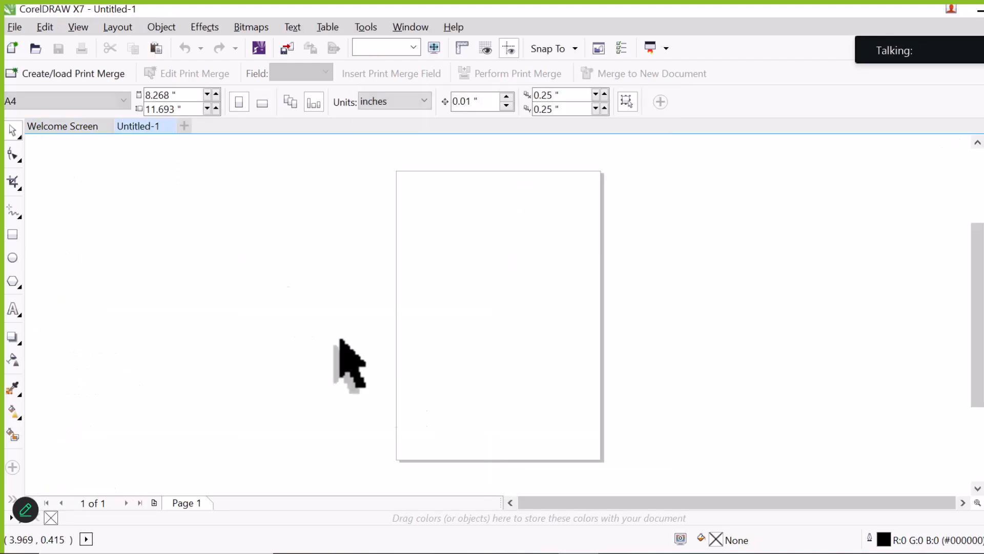
pyautogui.click(118, 31)
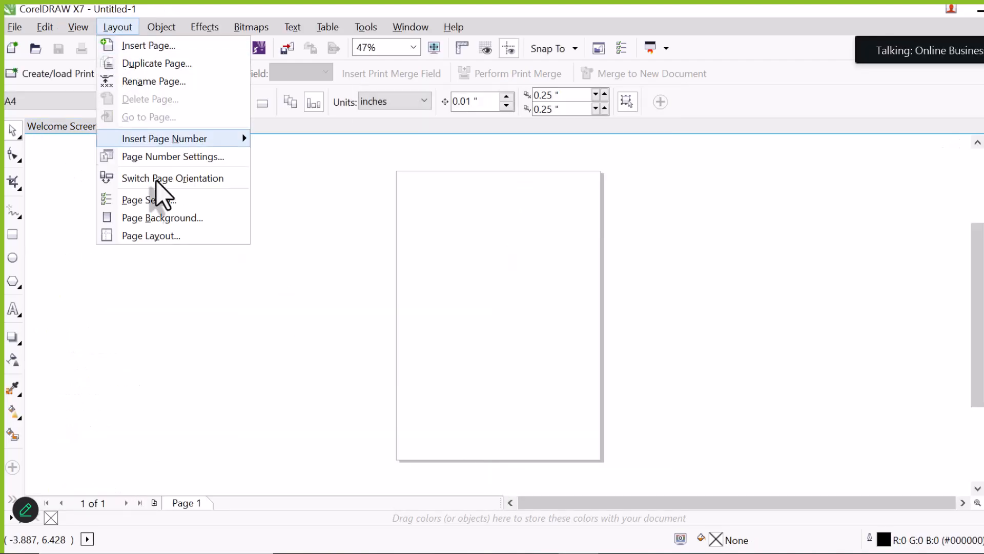
pyautogui.click(174, 237)
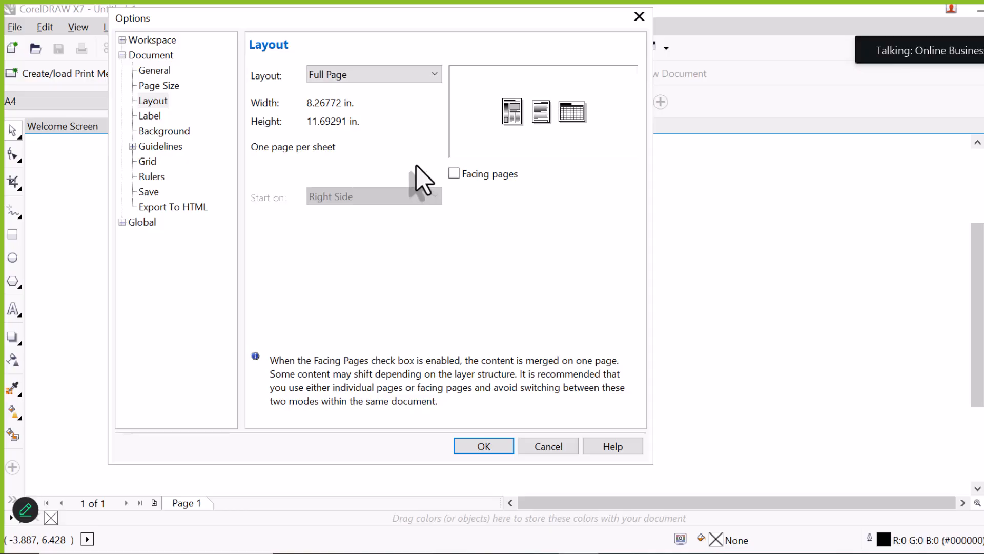
pyautogui.click(424, 77)
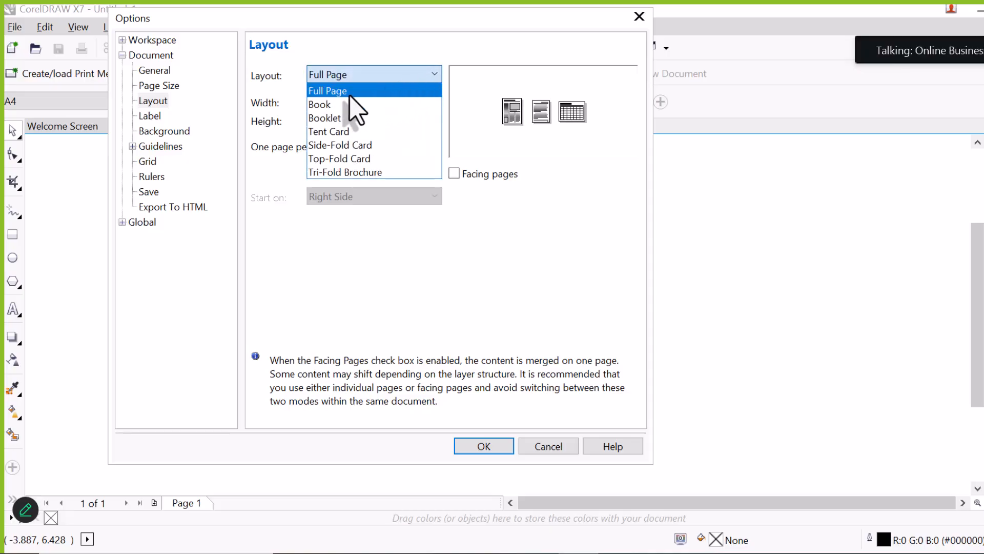
pyautogui.click(338, 106)
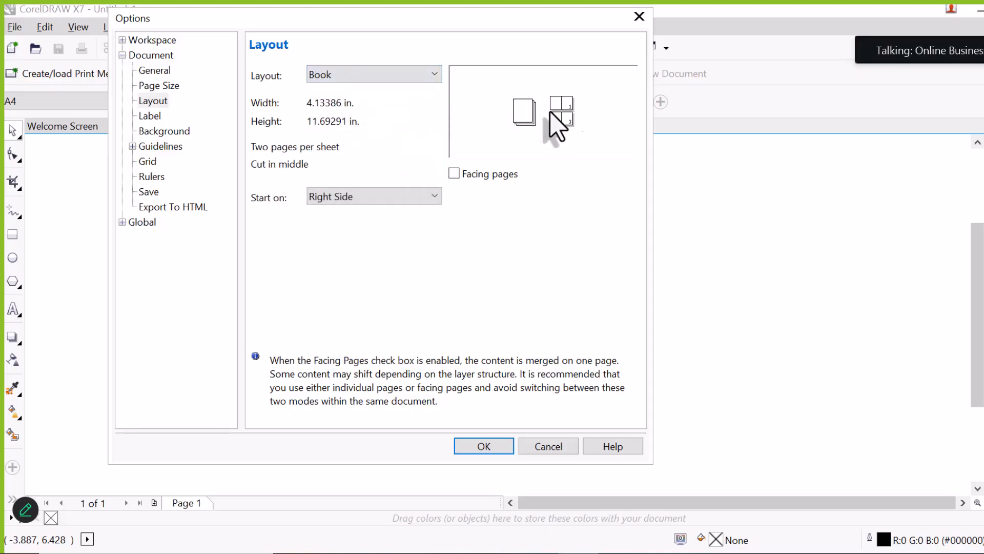
pyautogui.click(431, 78)
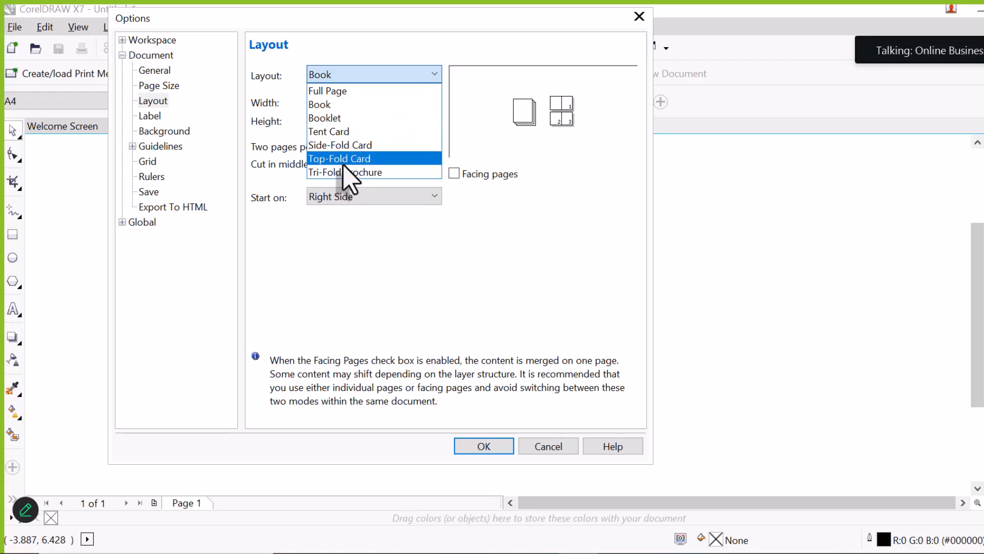
pyautogui.click(368, 159)
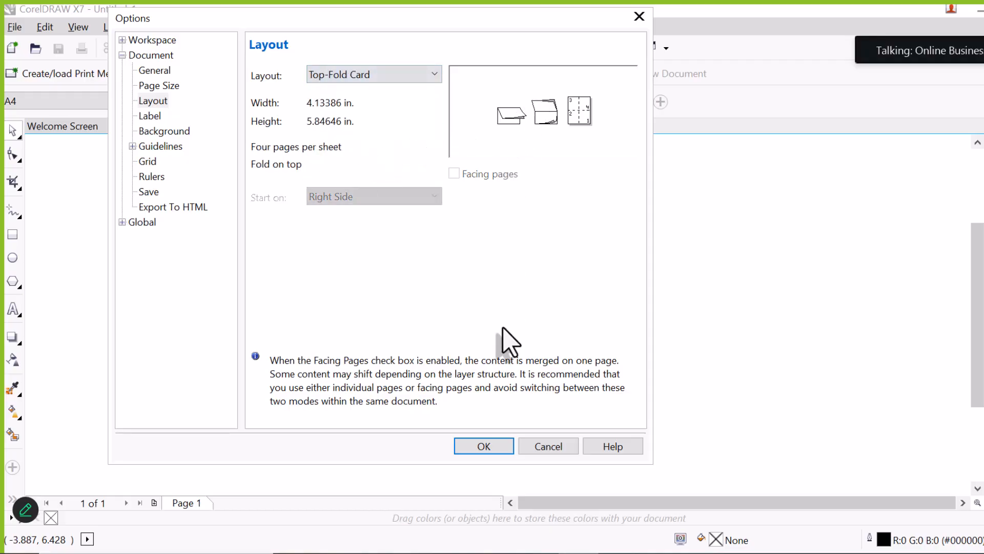
pyautogui.click(506, 415)
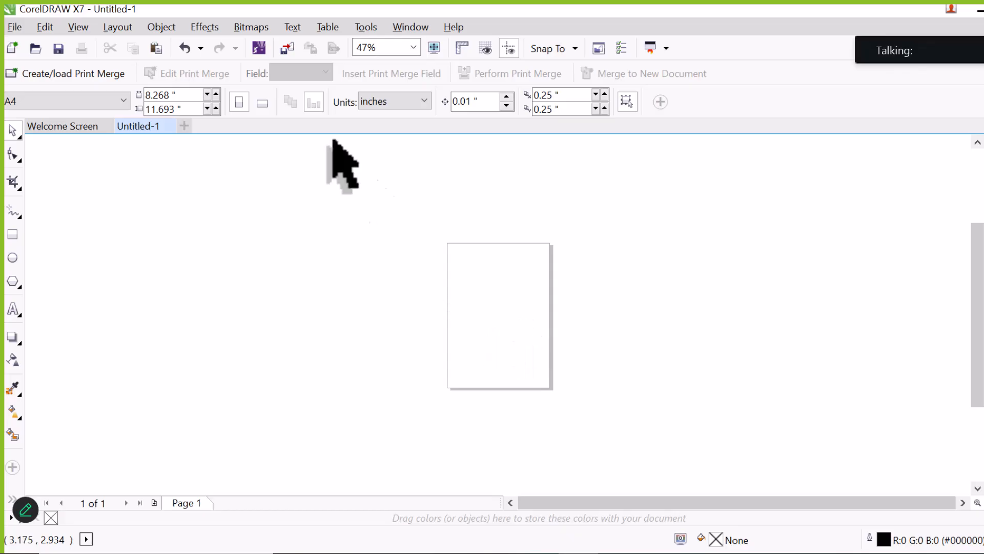
# Switch the page to landscape orientation and add a rectangle that exactly covers the page.
pyautogui.click(262, 104)
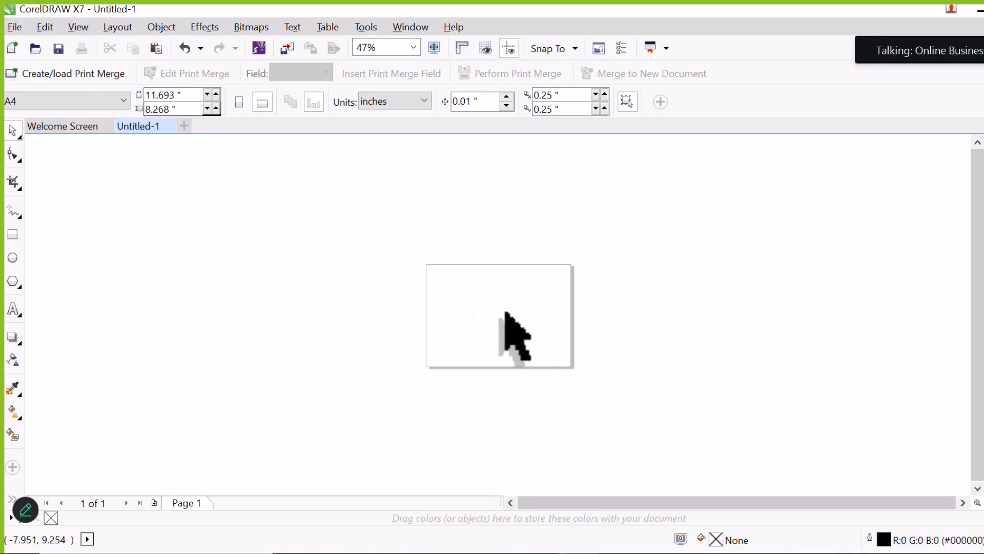
pyautogui.doubleClick(14, 234)
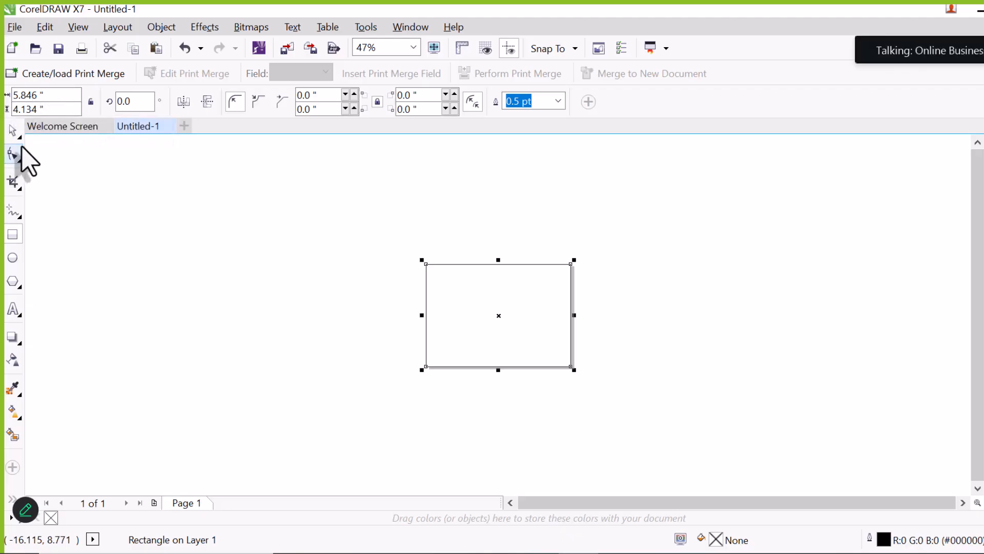
pyautogui.click(282, 298)
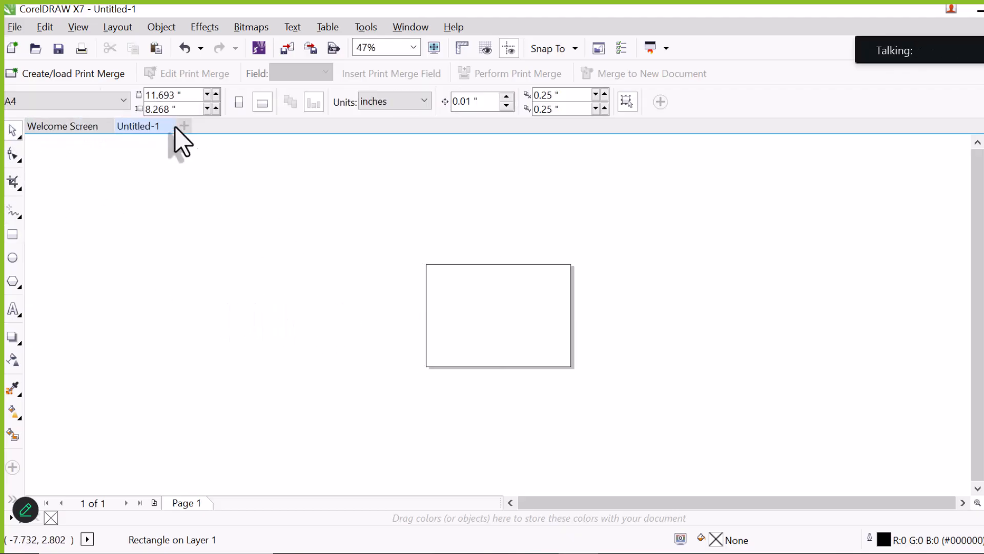
# Compare the rectangle's object size with the document's page dimensions.
pyautogui.click(527, 333)
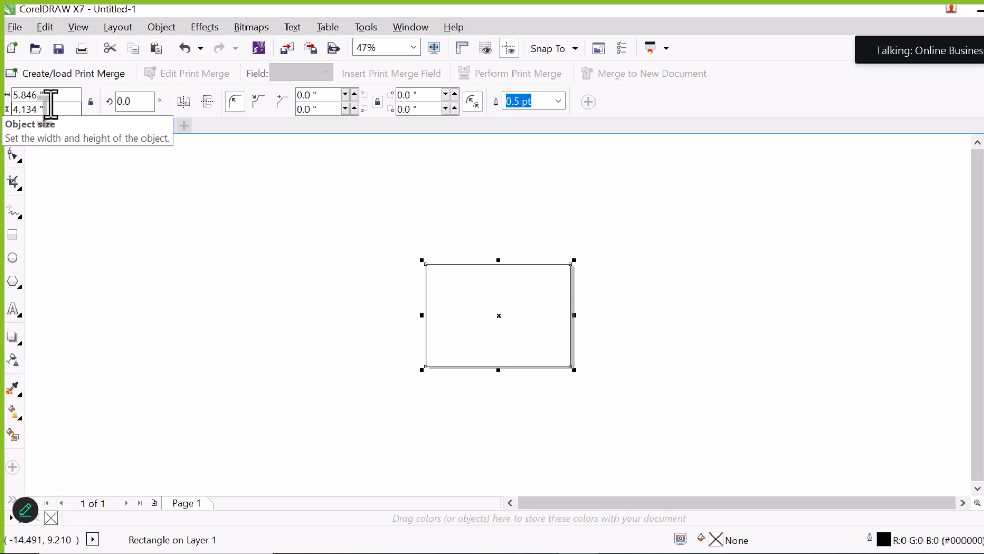
pyautogui.click(149, 285)
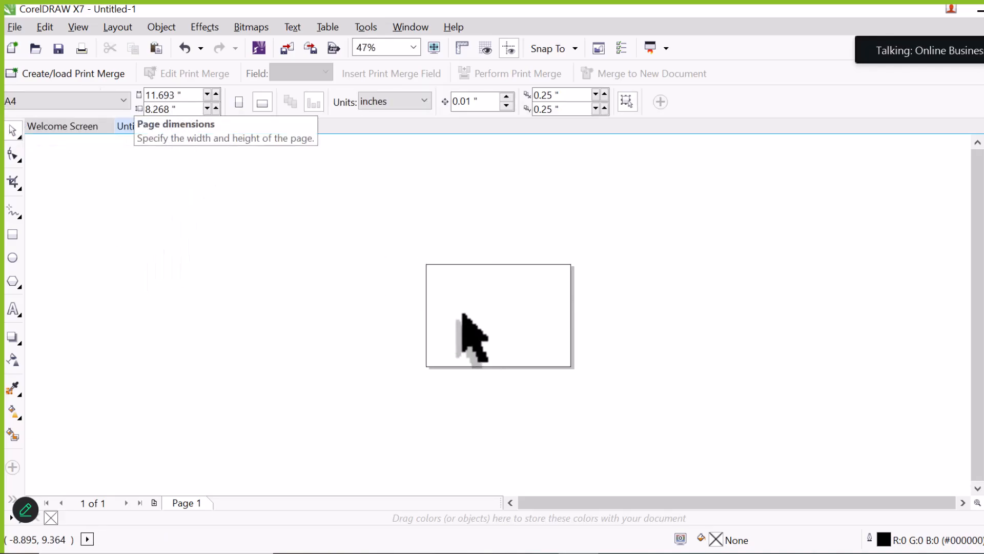
pyautogui.click(487, 336)
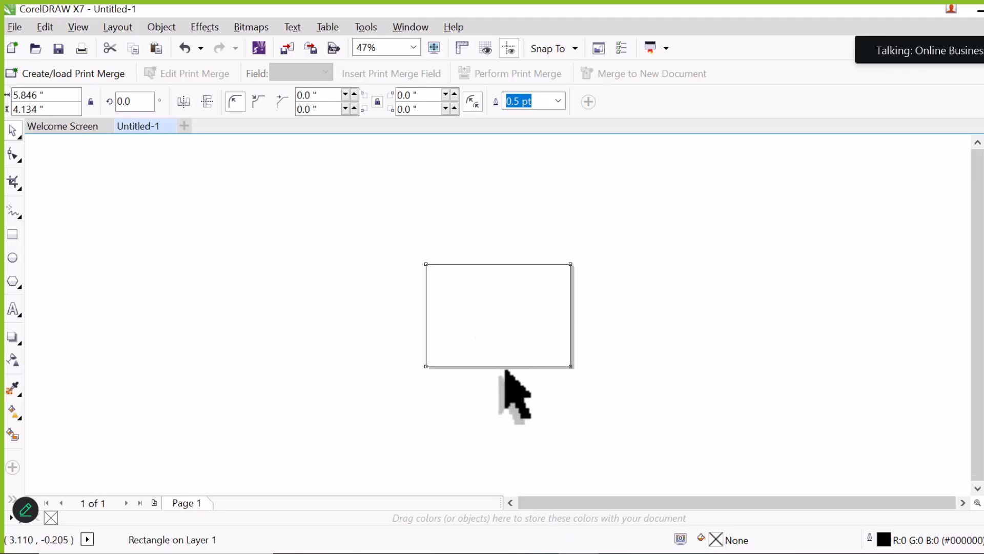
pyautogui.scroll(2, 505, 370)
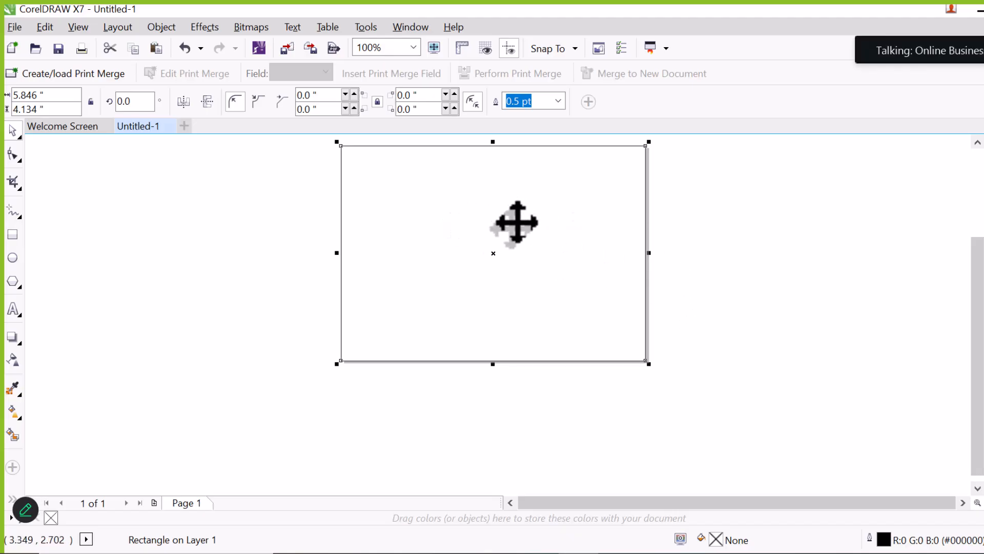
# Preview the Side-Fold Card page layout, but apply Tri-Fold Brochure to the document.
pyautogui.click(113, 29)
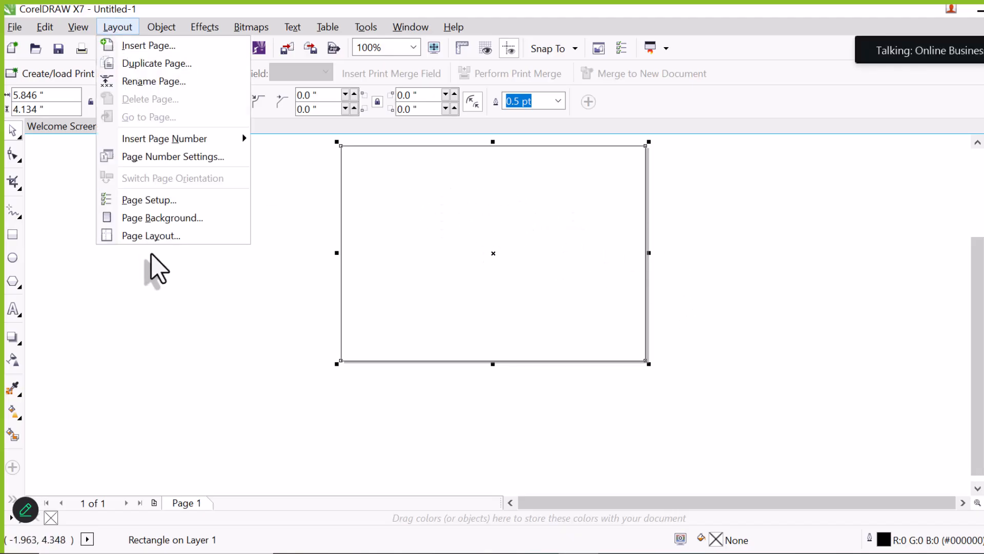
pyautogui.click(160, 239)
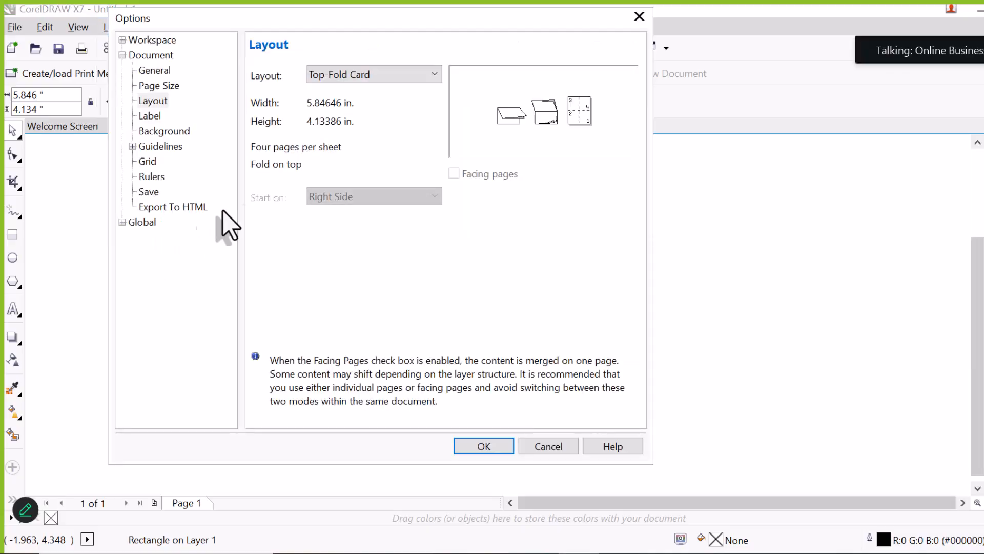
pyautogui.click(403, 78)
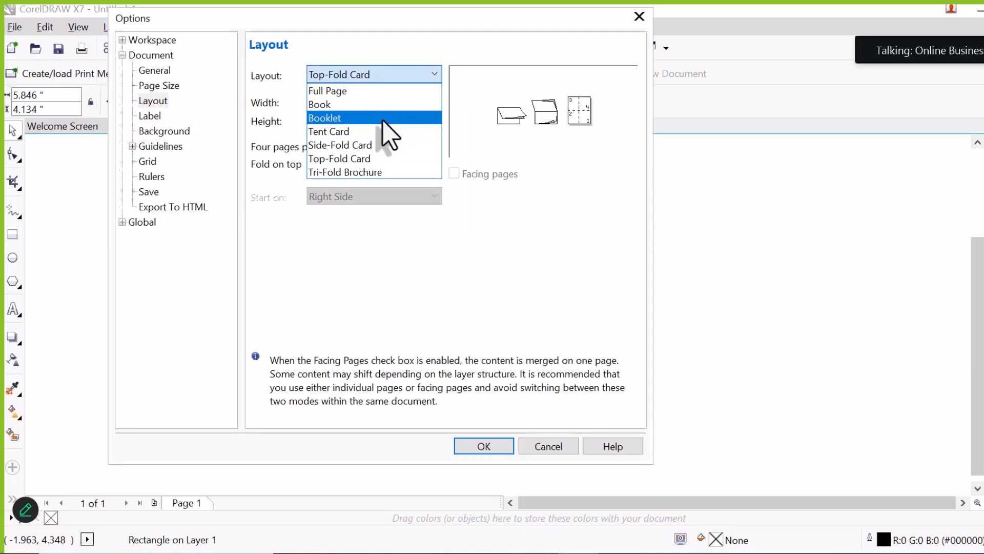
pyautogui.click(366, 146)
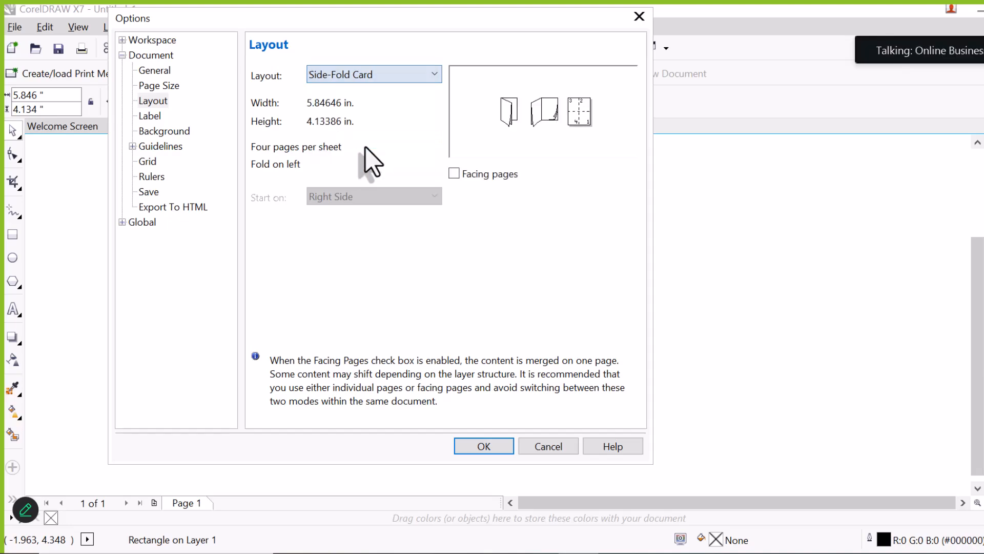
pyautogui.click(365, 78)
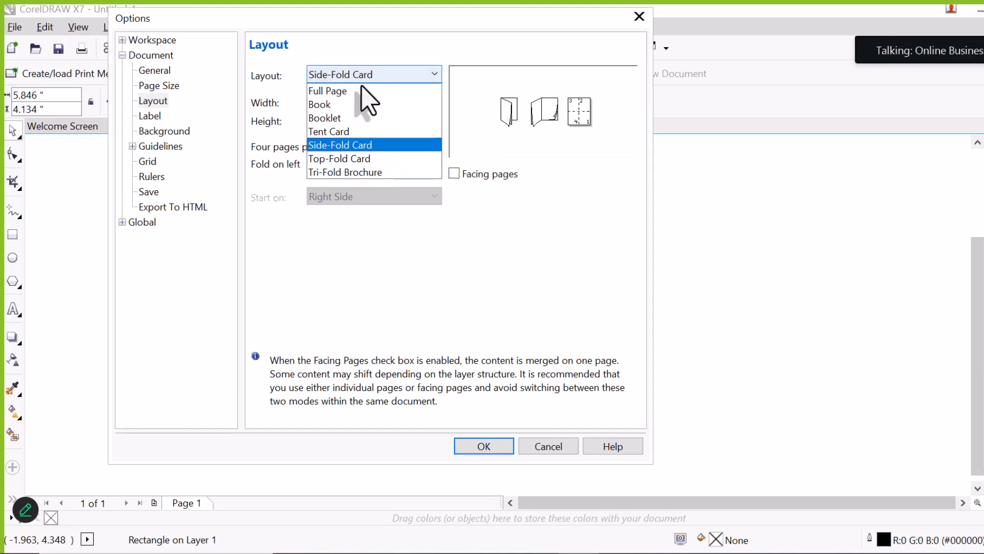
pyautogui.click(362, 174)
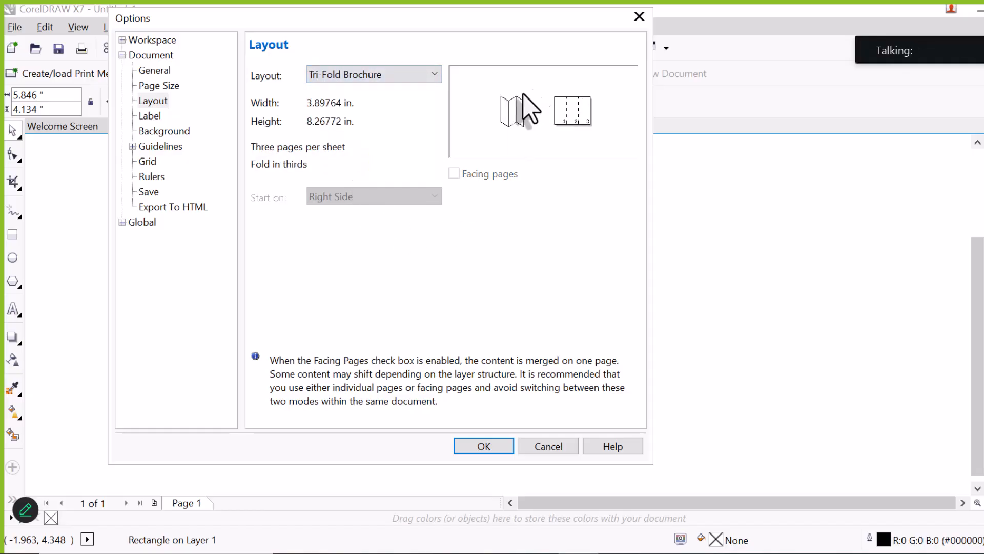
pyautogui.click(472, 447)
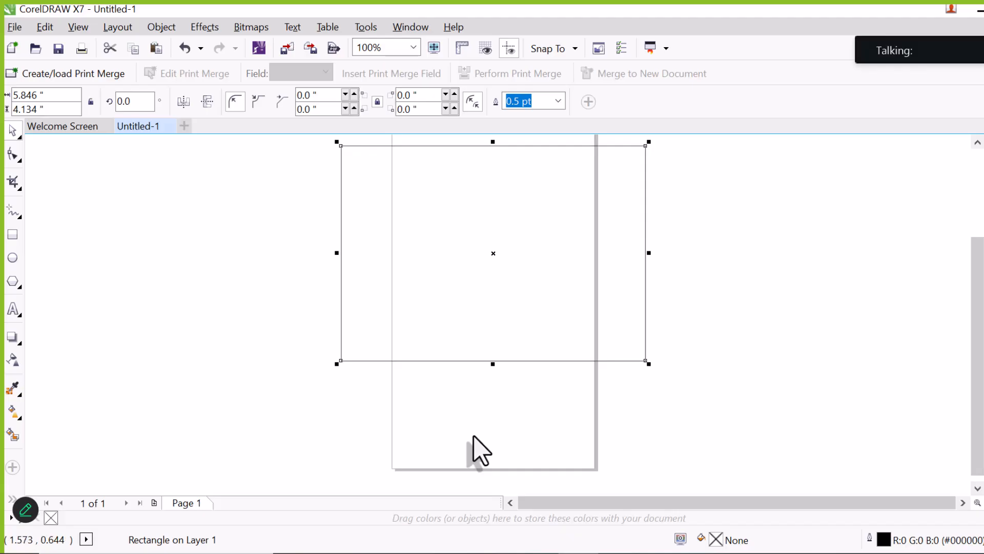
# Delete the rectangle from the brochure page and add Page 2 and Page 3 to the document.
pyautogui.moveTo(496, 254); pyautogui.dragTo(638, 314)
pyautogui.press('Delete')
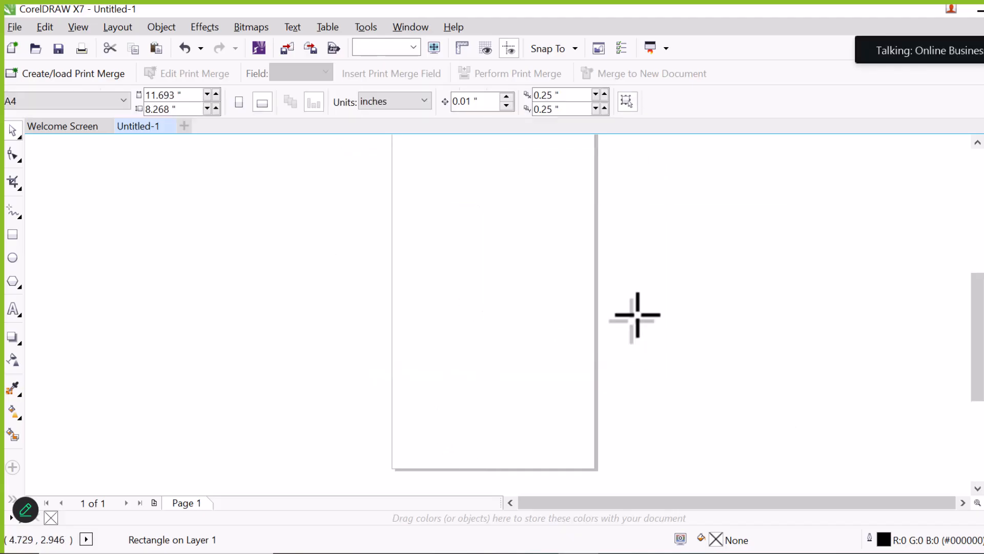
pyautogui.scroll(-1, 450, 222)
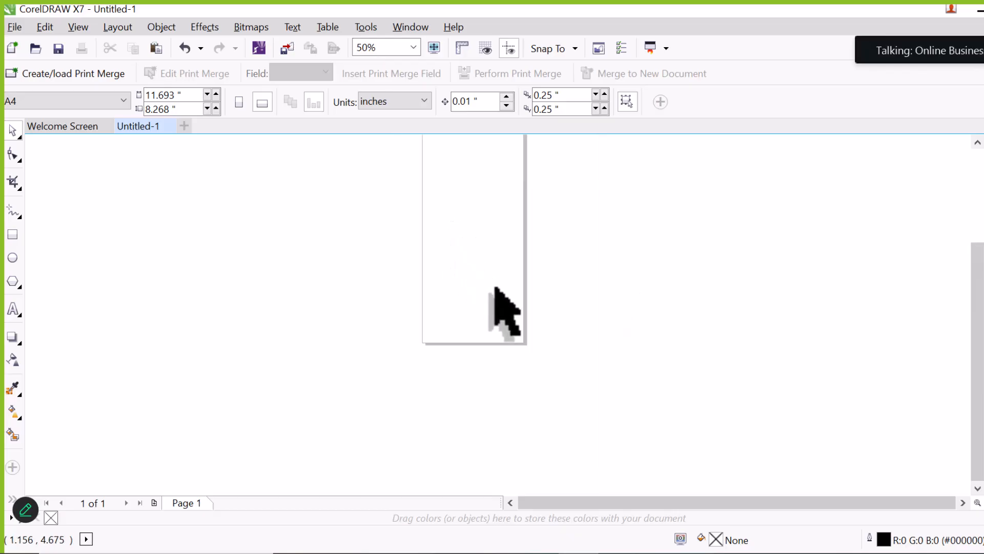
pyautogui.moveTo(978, 345); pyautogui.dragTo(978, 334)
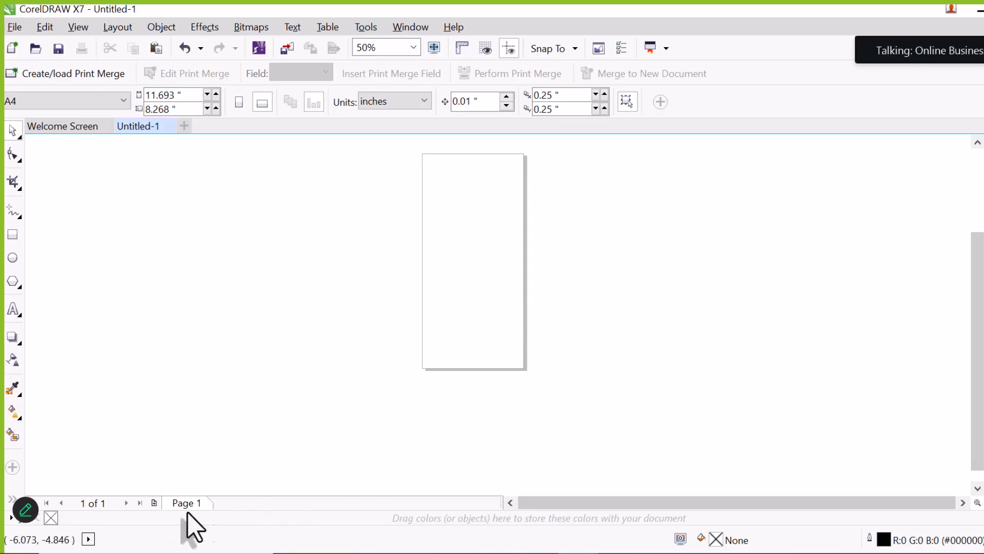
pyautogui.click(155, 502)
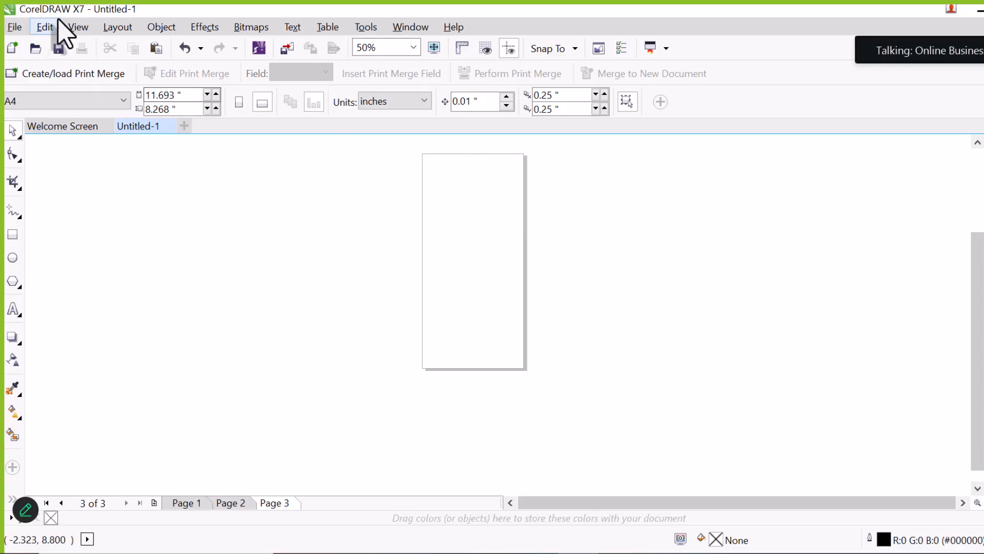
pyautogui.click(114, 29)
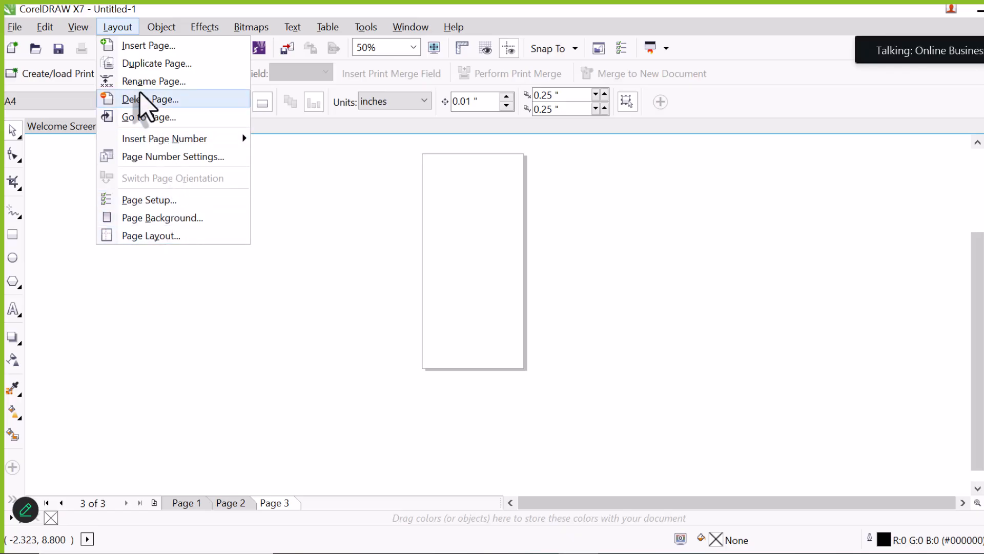
pyautogui.click(160, 31)
pyautogui.click(161, 28)
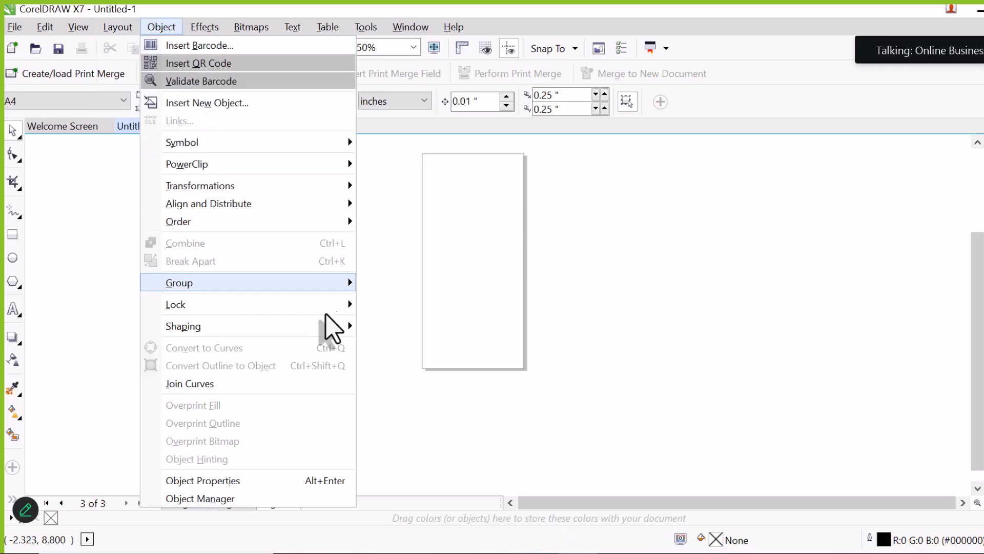